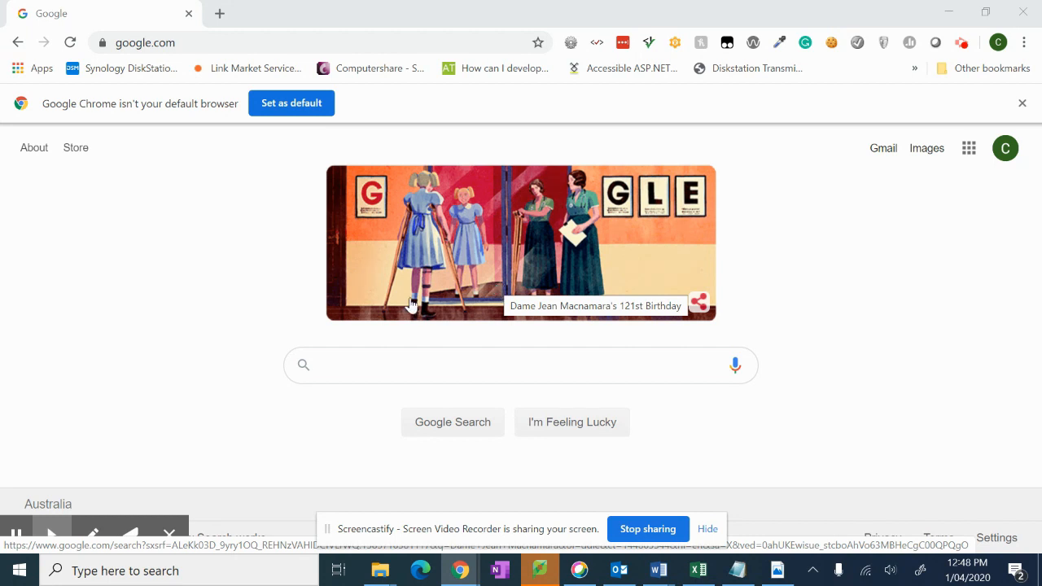
# Step: Search Windows for Google Chrome, then return to the Google homepage
pyautogui.click(182, 573)
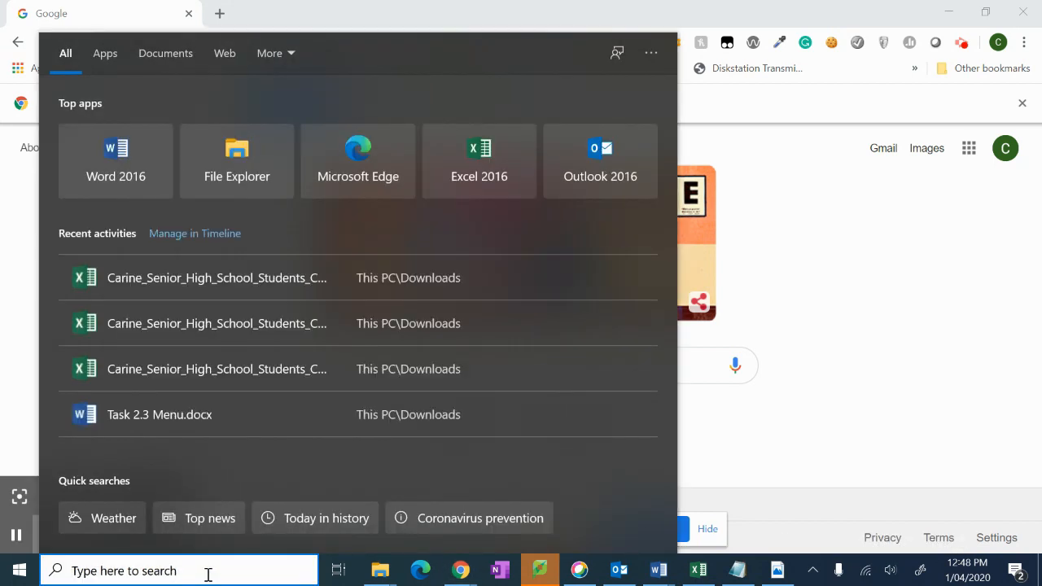
pyautogui.write('google')
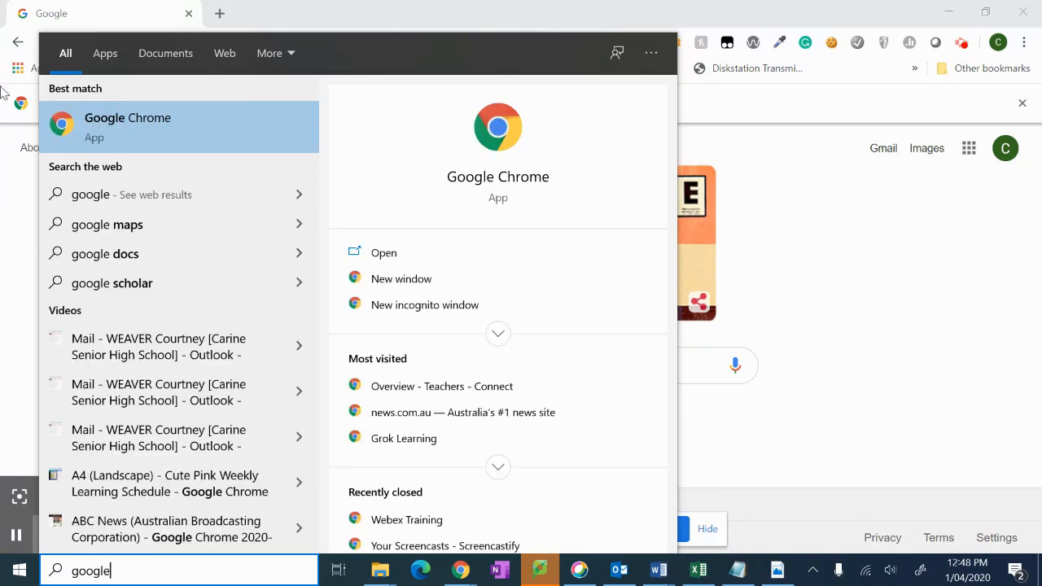
pyautogui.rightClick(87, 132)
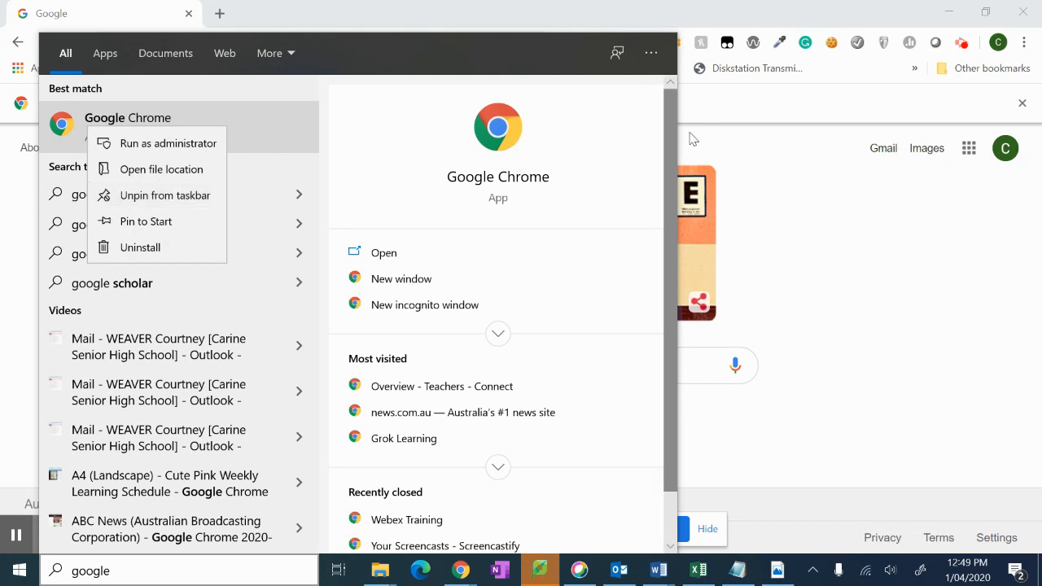
pyautogui.click(819, 210)
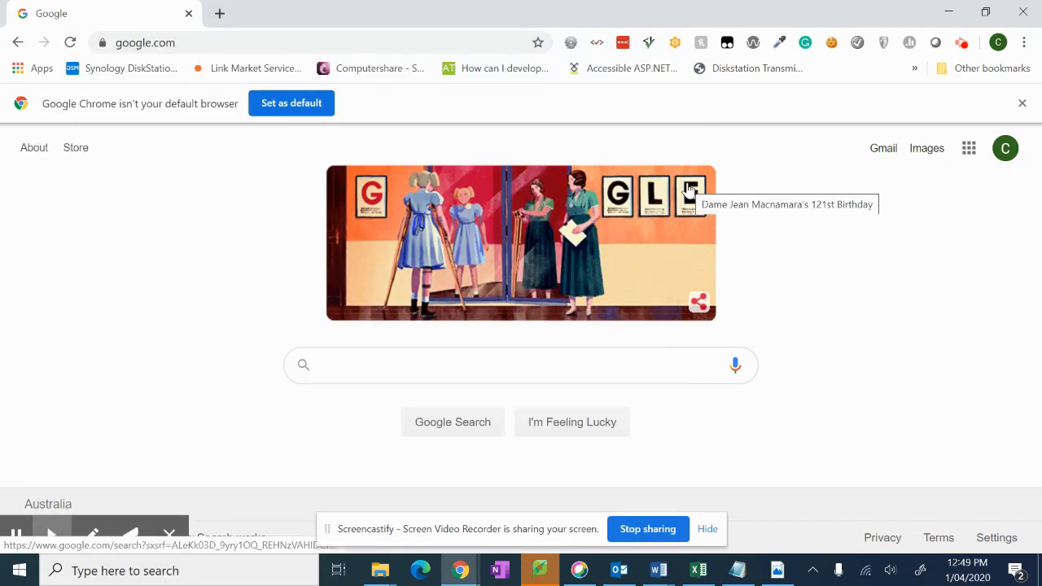
# Step: Go to the educationwa.webex.com site, then close the Chrome menu without choosing anything
pyautogui.click(186, 37)
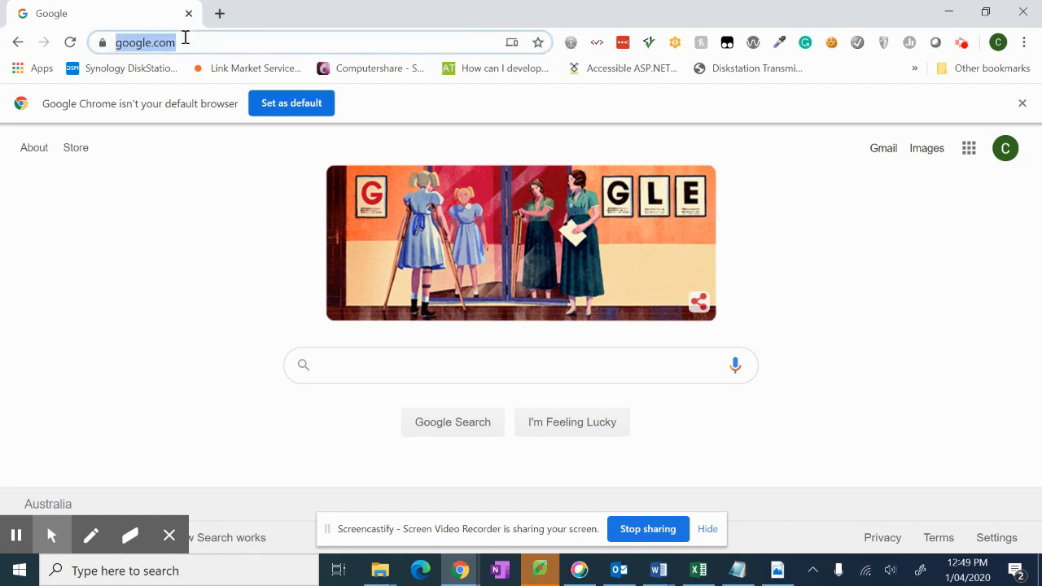
pyautogui.write('educationwa')
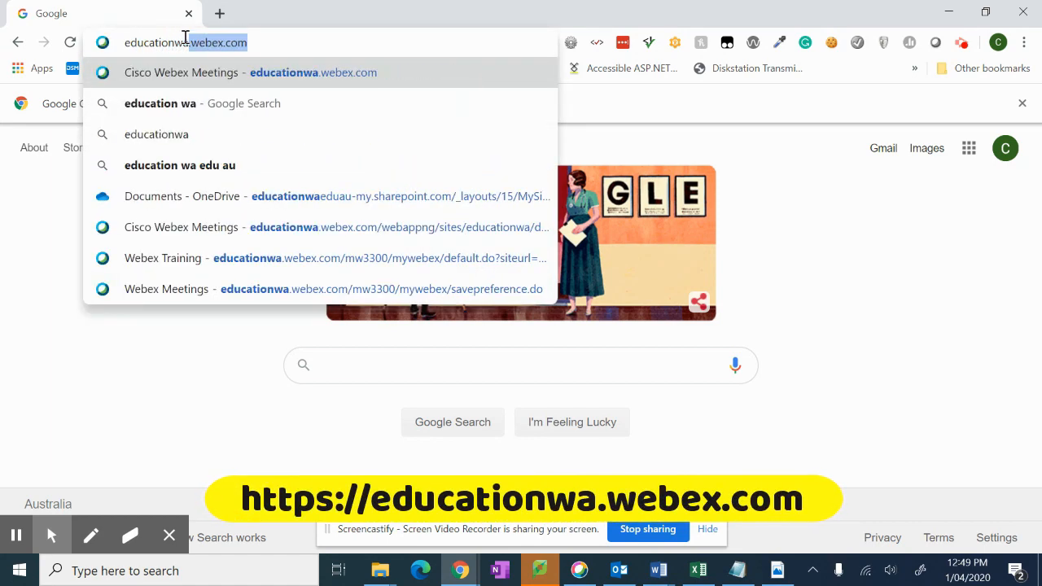
pyautogui.press('Return')
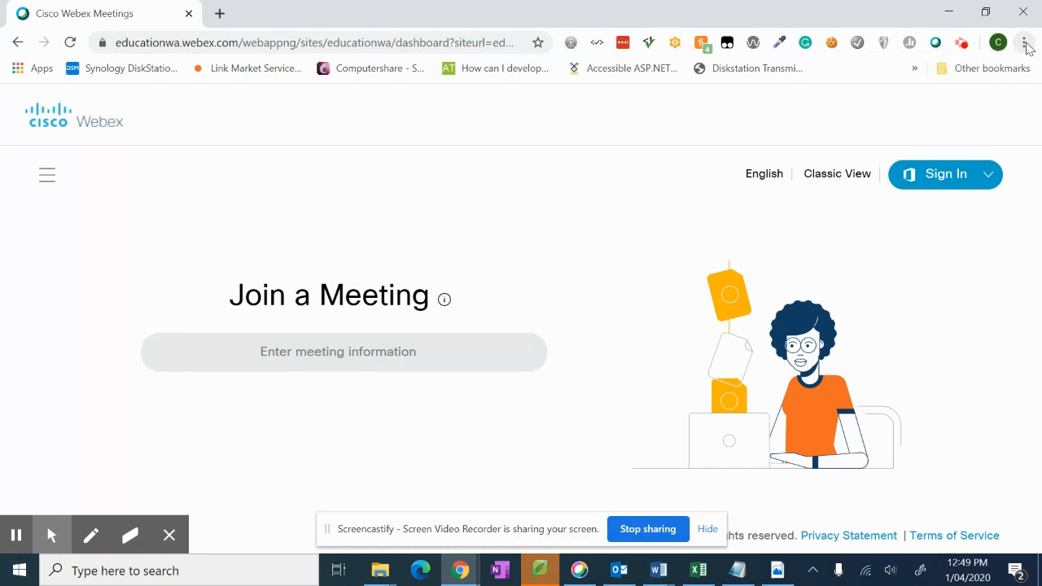
pyautogui.click(1025, 44)
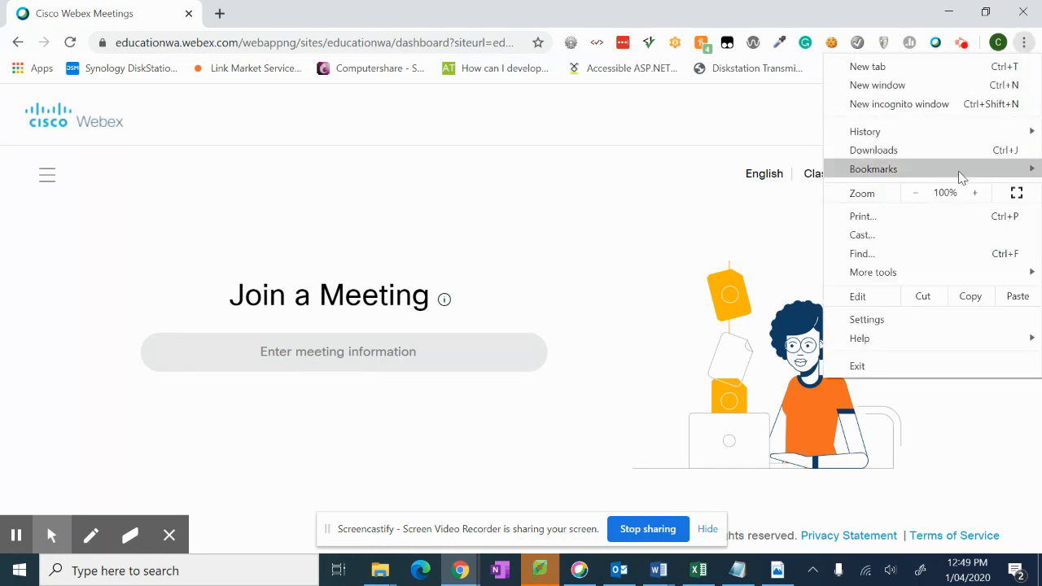
pyautogui.moveTo(961, 173)
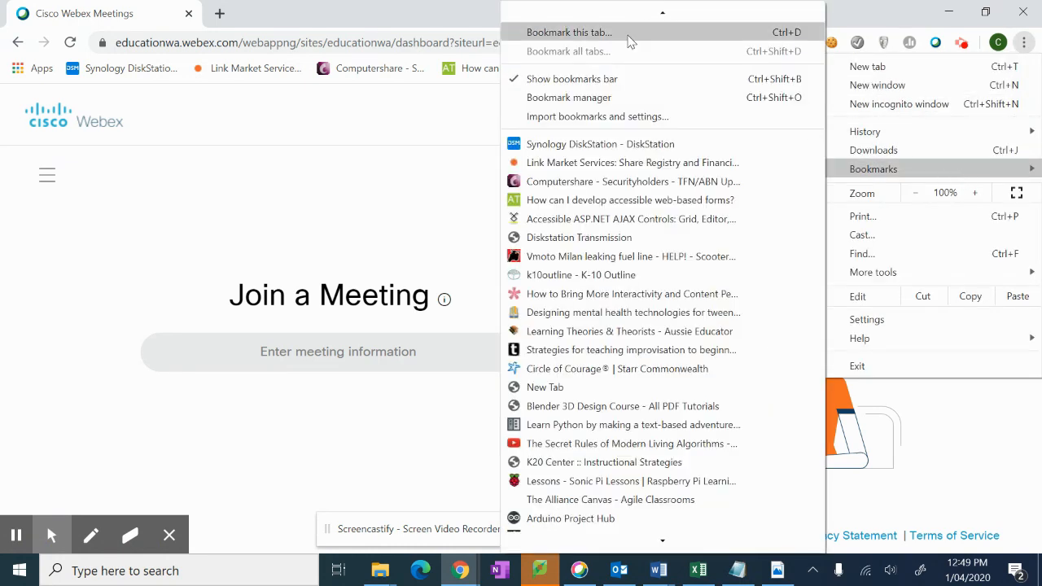
pyautogui.click(423, 134)
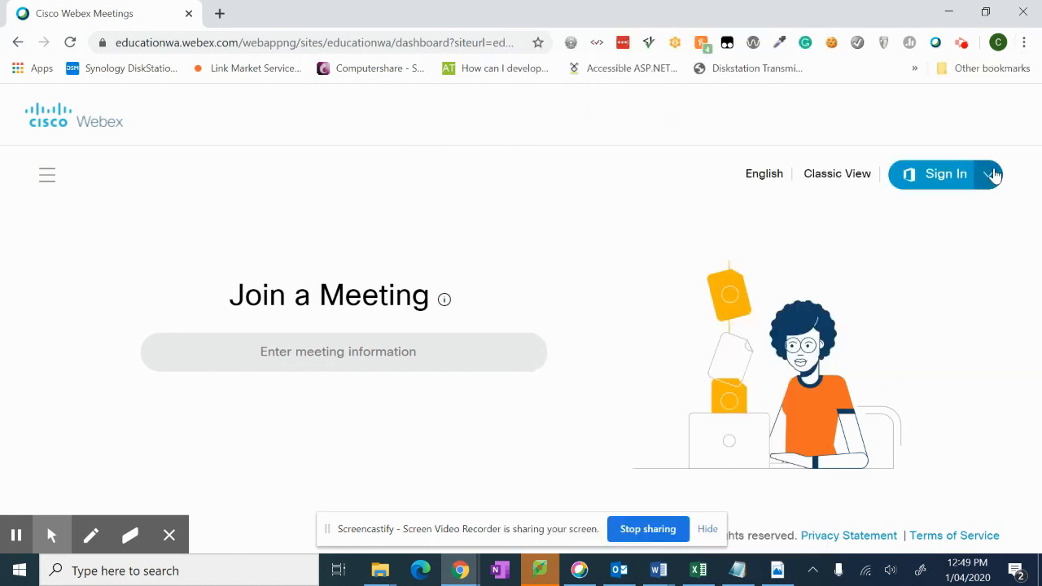
# Step: Sign in to the Webex site with the Office 365 sign-in method
pyautogui.click(988, 175)
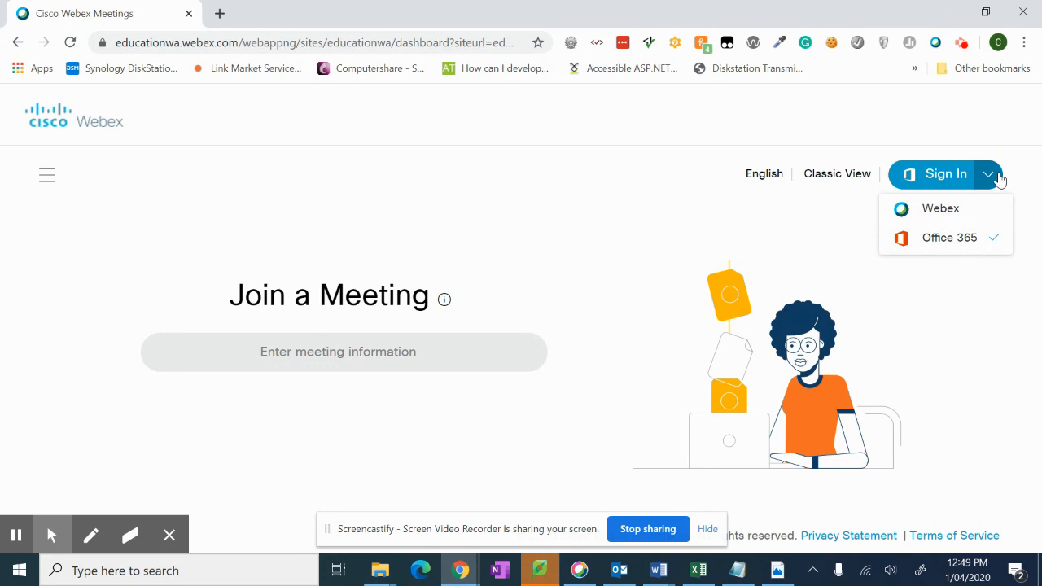
pyautogui.click(954, 243)
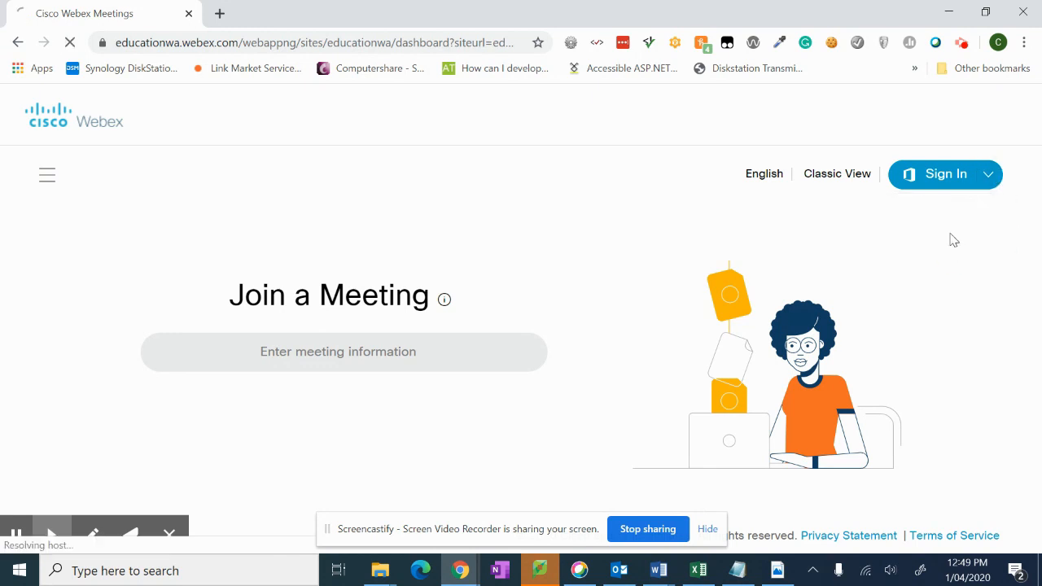
pyautogui.click(936, 184)
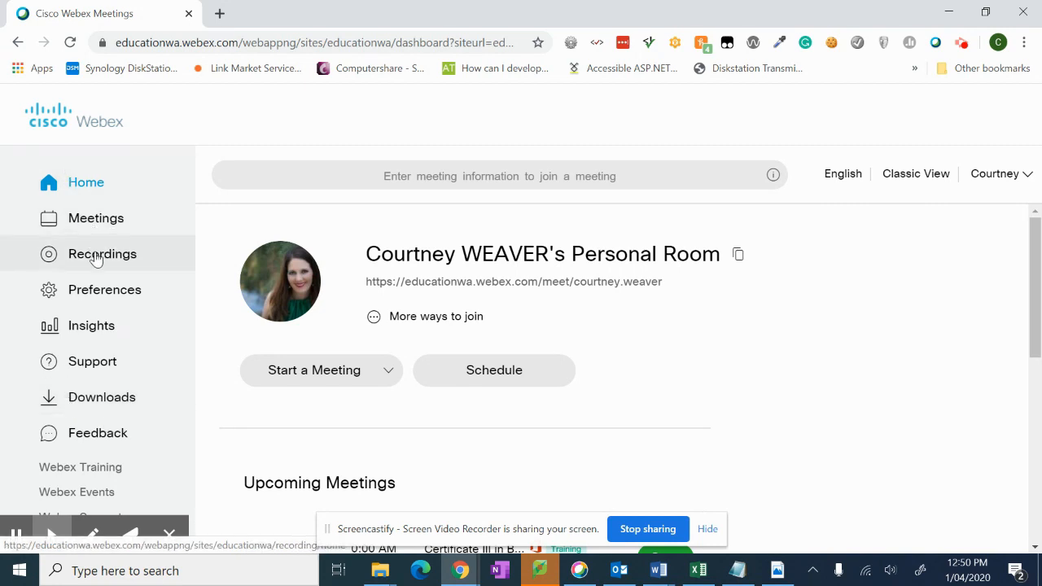
# Step: On the Downloads page, download the Cisco Webex Productivity Tools installer
pyautogui.click(96, 404)
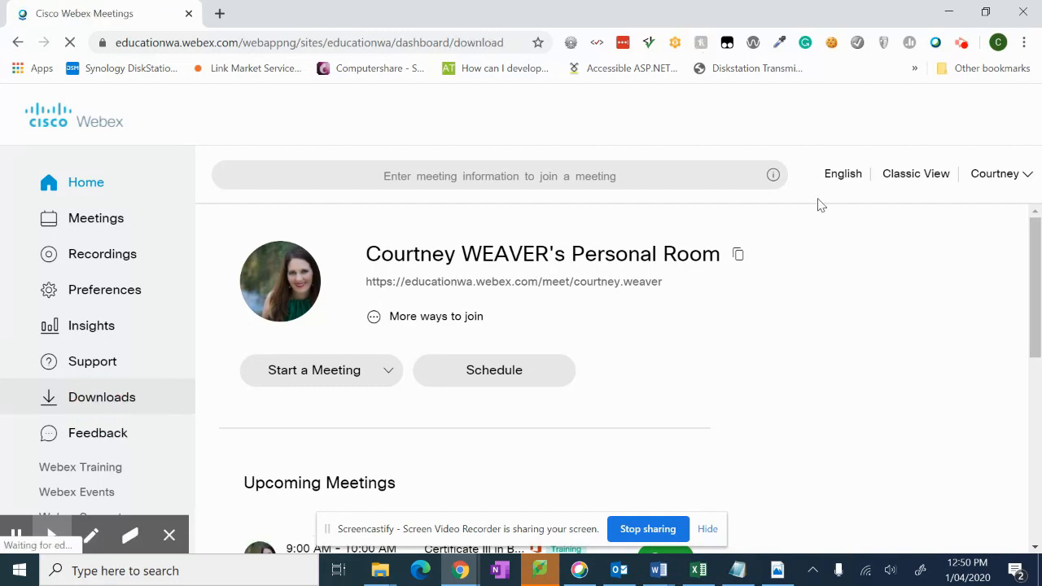
pyautogui.scroll(-3, 818, 205)
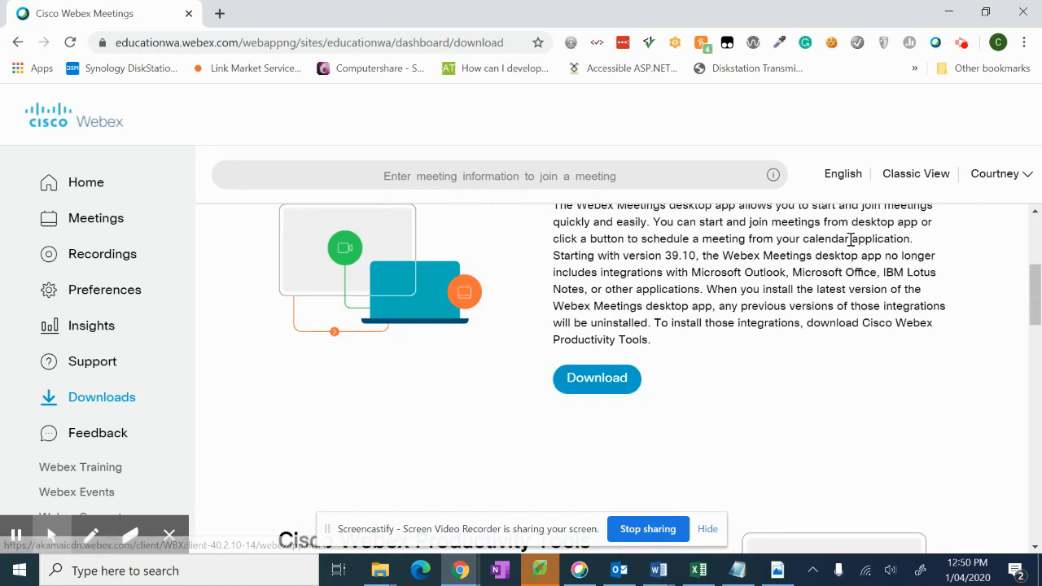
pyautogui.scroll(-4, 851, 238)
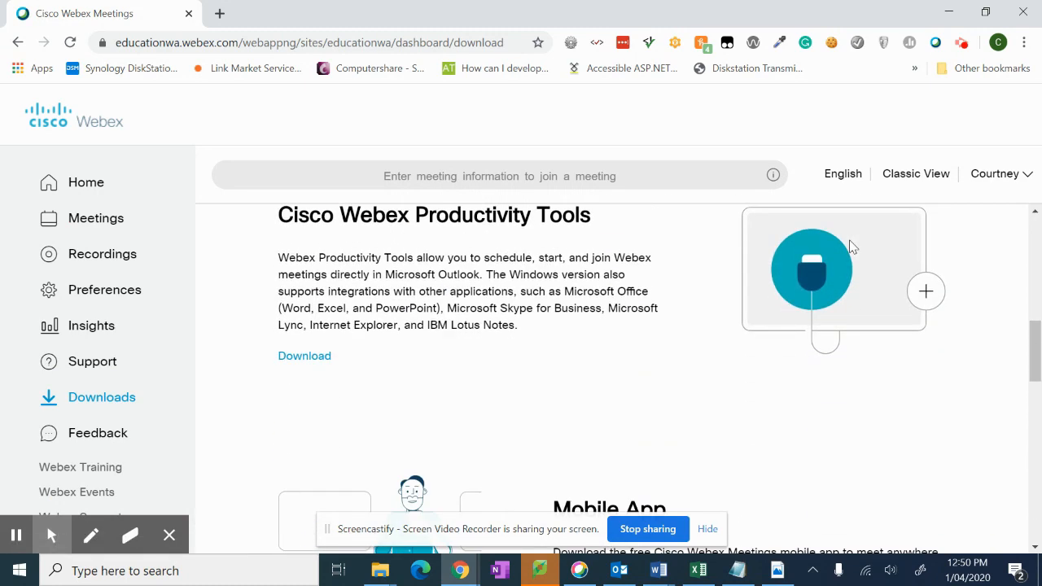
pyautogui.click(309, 361)
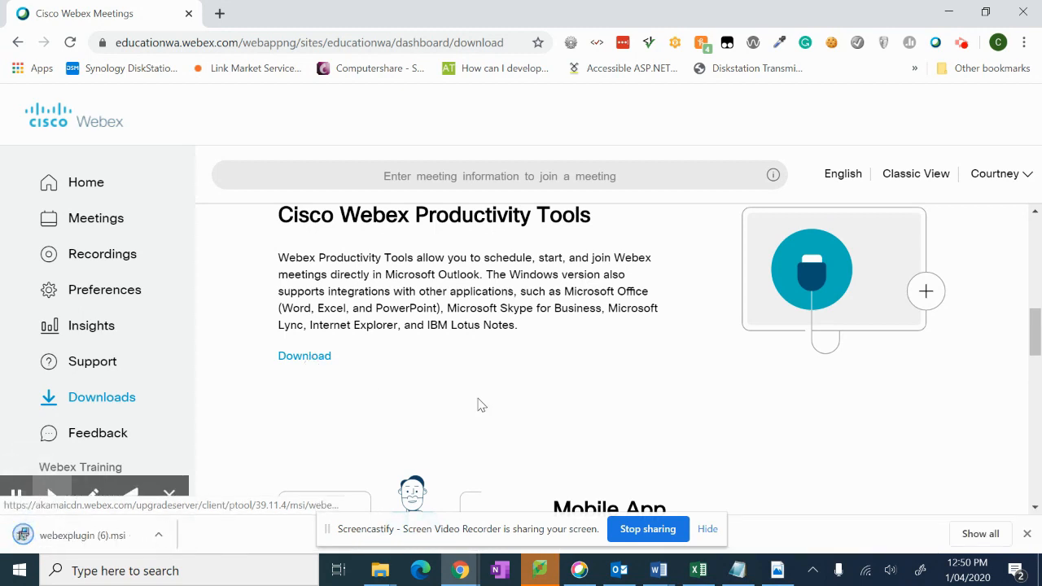
pyautogui.click(126, 538)
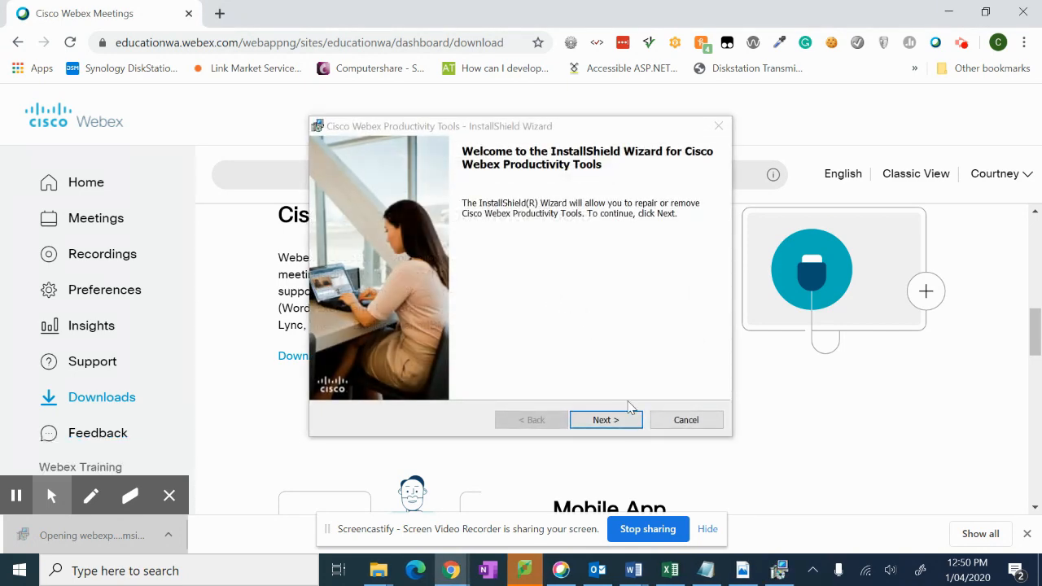
pyautogui.click(604, 418)
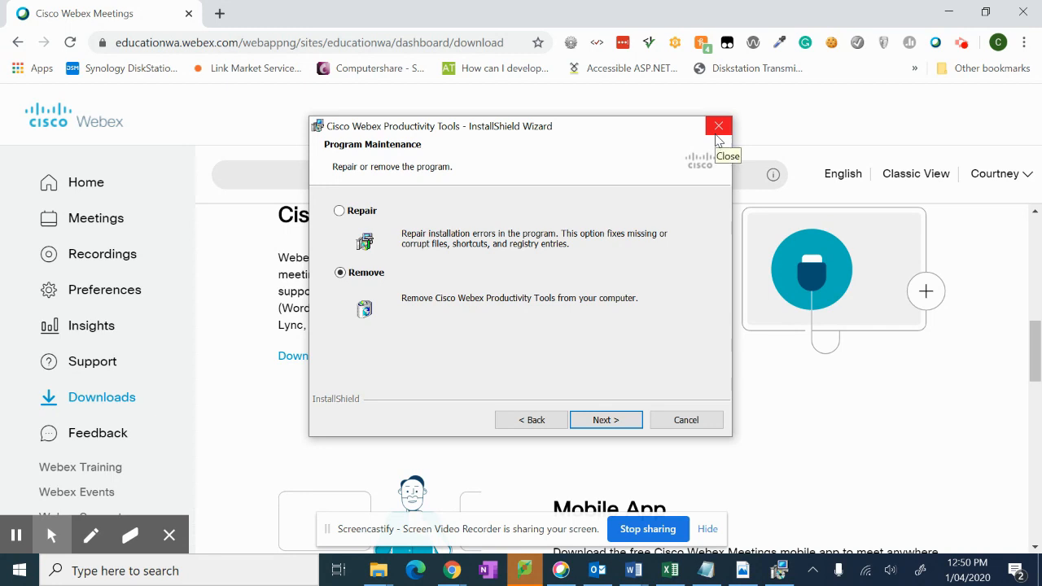
pyautogui.click(686, 420)
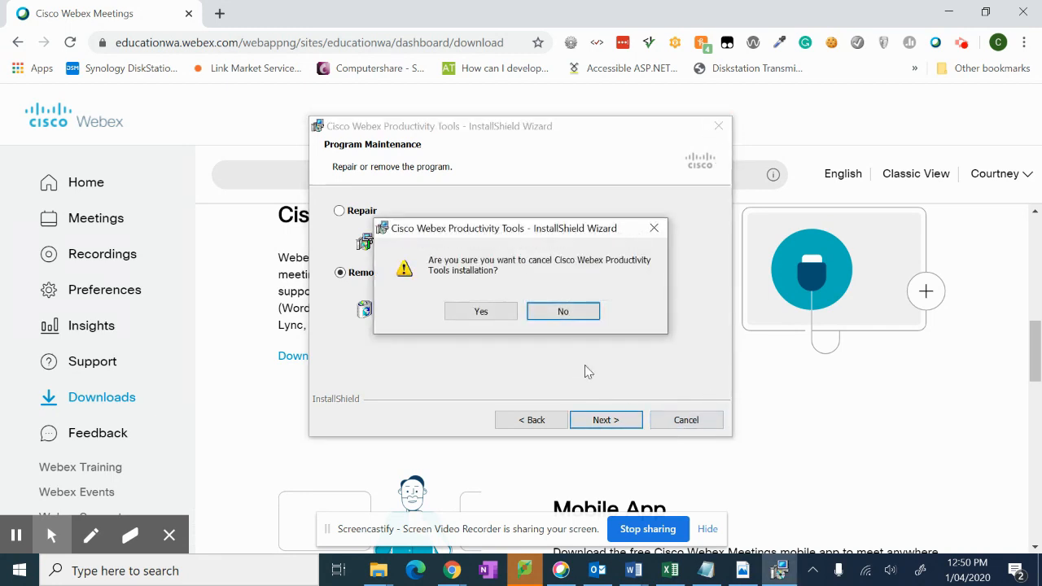
pyautogui.click(481, 312)
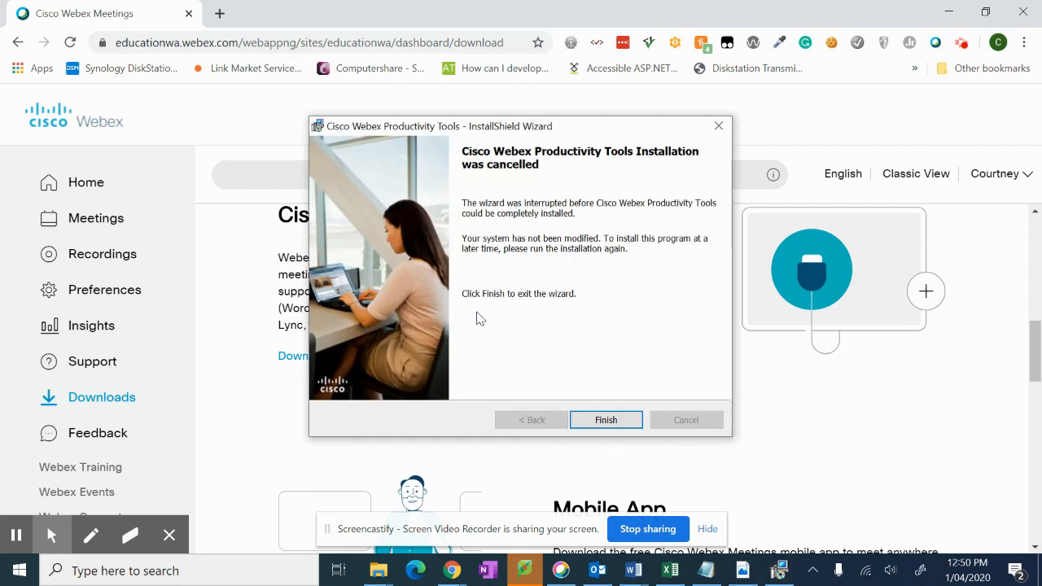
pyautogui.click(607, 419)
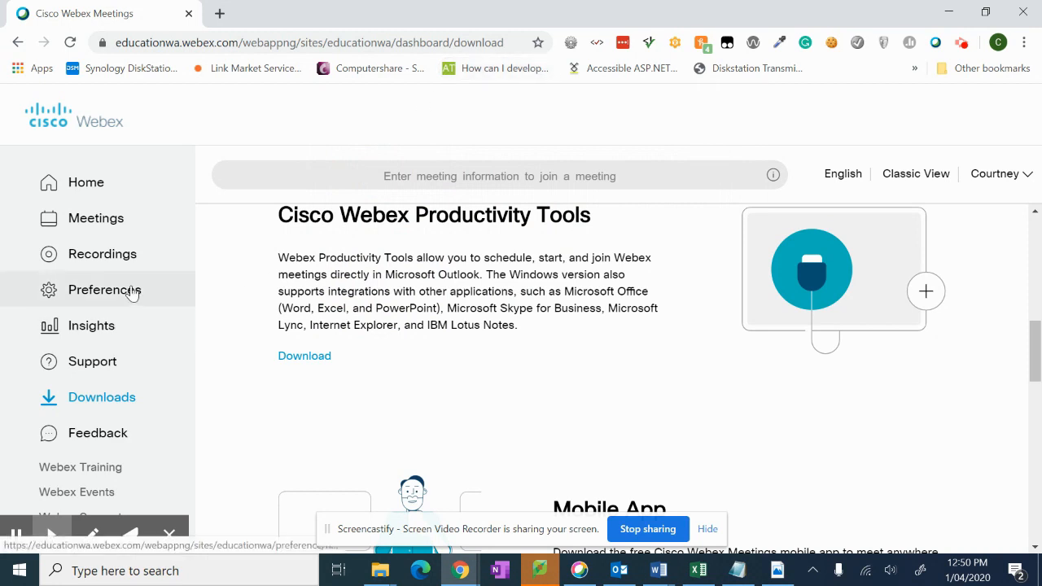
# Step: Open Webex Training's Preferences page and expand the General section
pyautogui.click(99, 467)
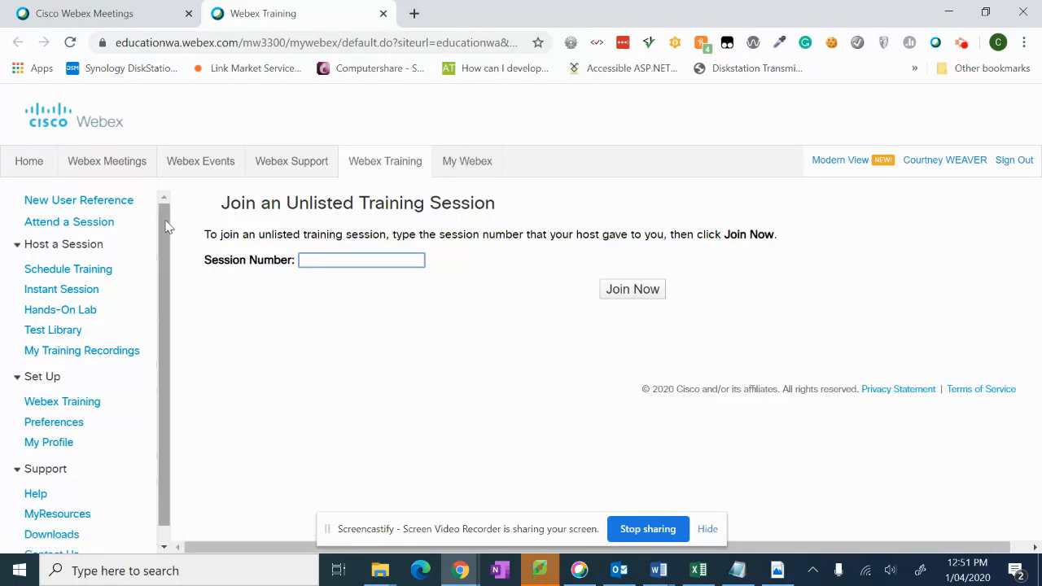
pyautogui.scroll(-1, 165, 236)
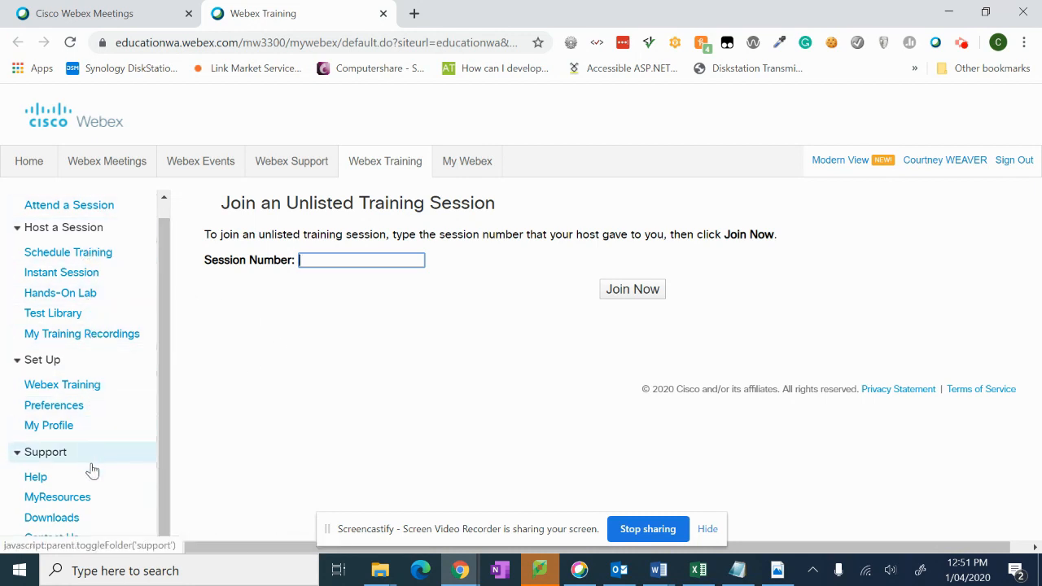
pyautogui.click(54, 407)
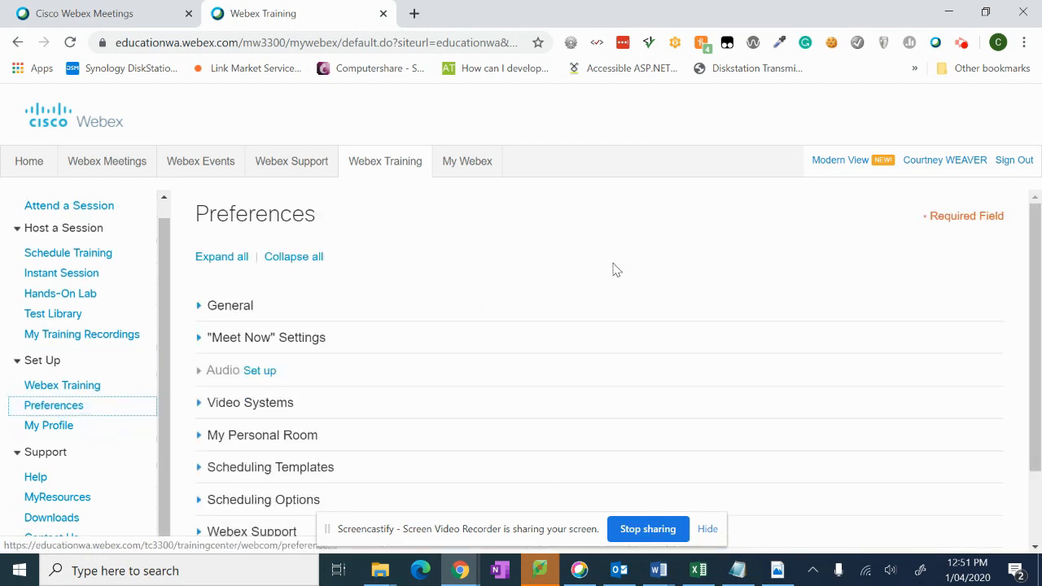
pyautogui.click(225, 305)
pyautogui.scroll(-2, 510, 284)
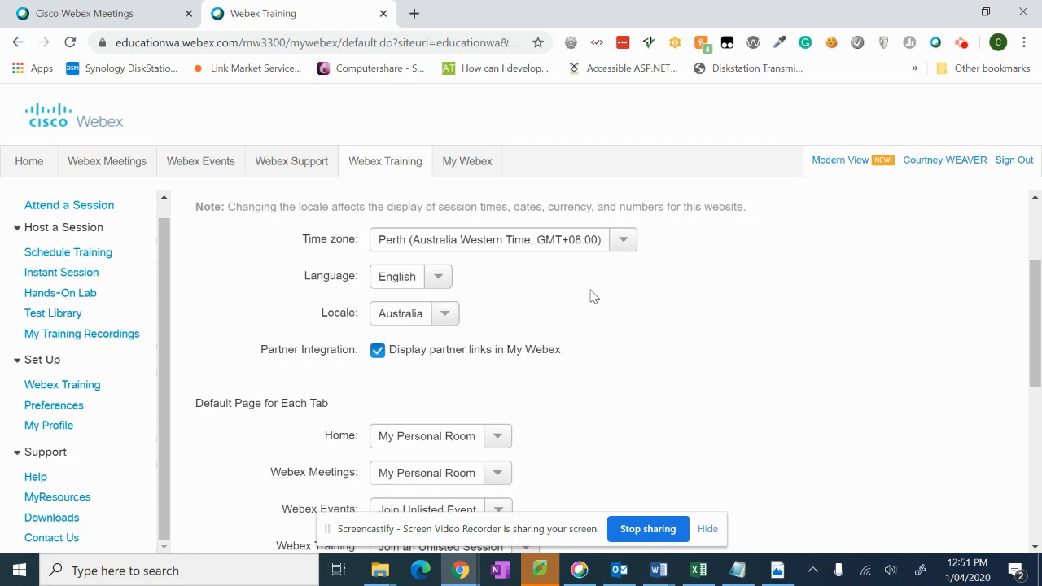
pyautogui.scroll(-4, 545, 301)
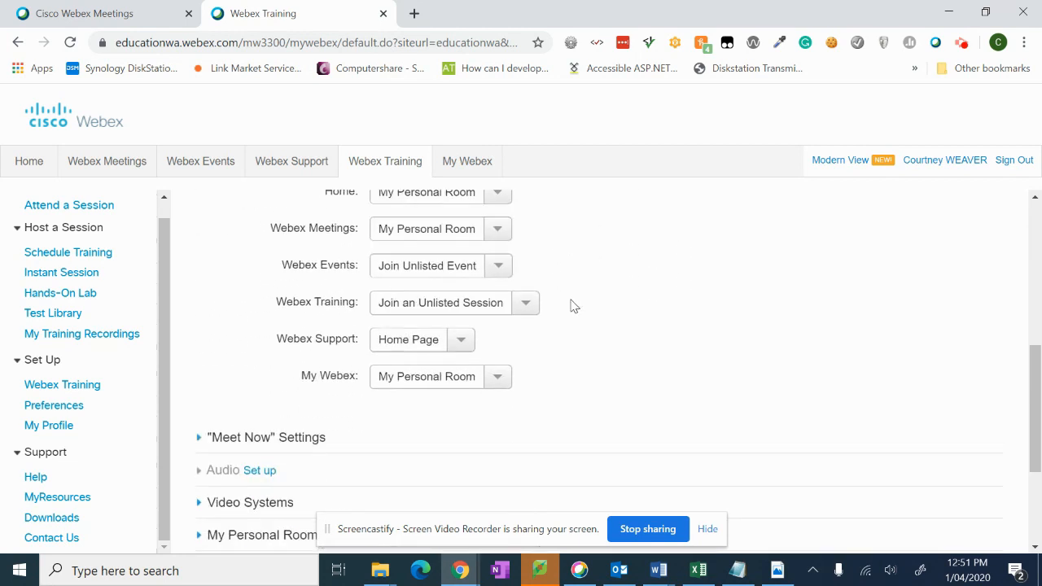
# Step: Expand Meet Now settings and review the Topic 'Online Learning' and meeting password
pyautogui.click(293, 358)
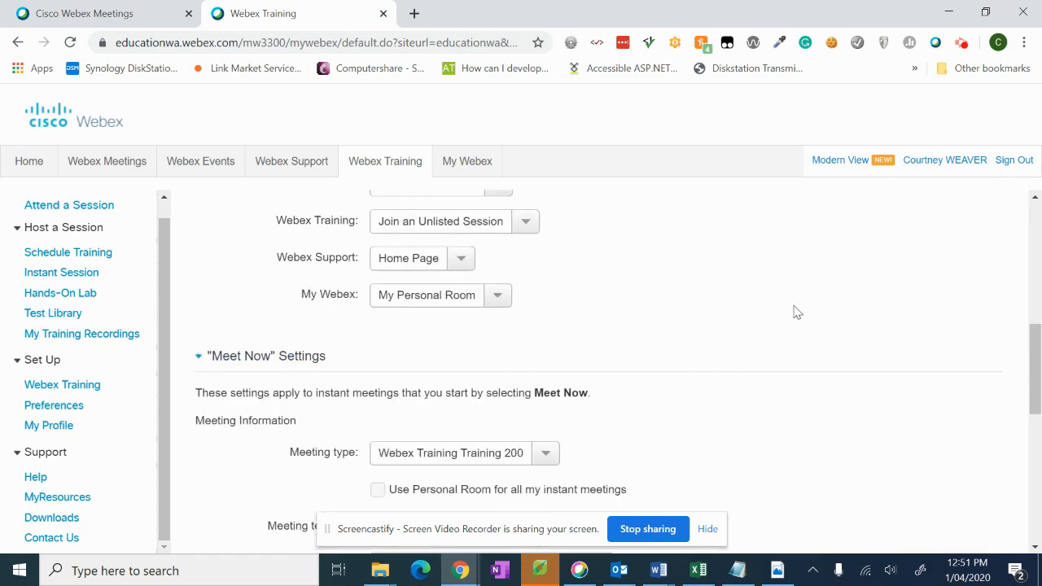
pyautogui.scroll(-2, 797, 301)
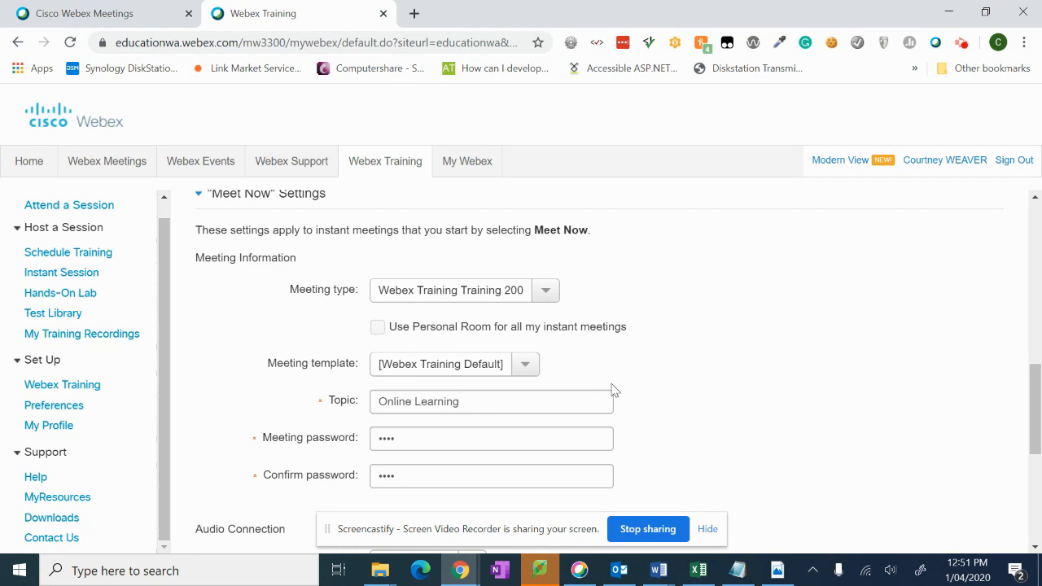
pyautogui.scroll(-1, 684, 349)
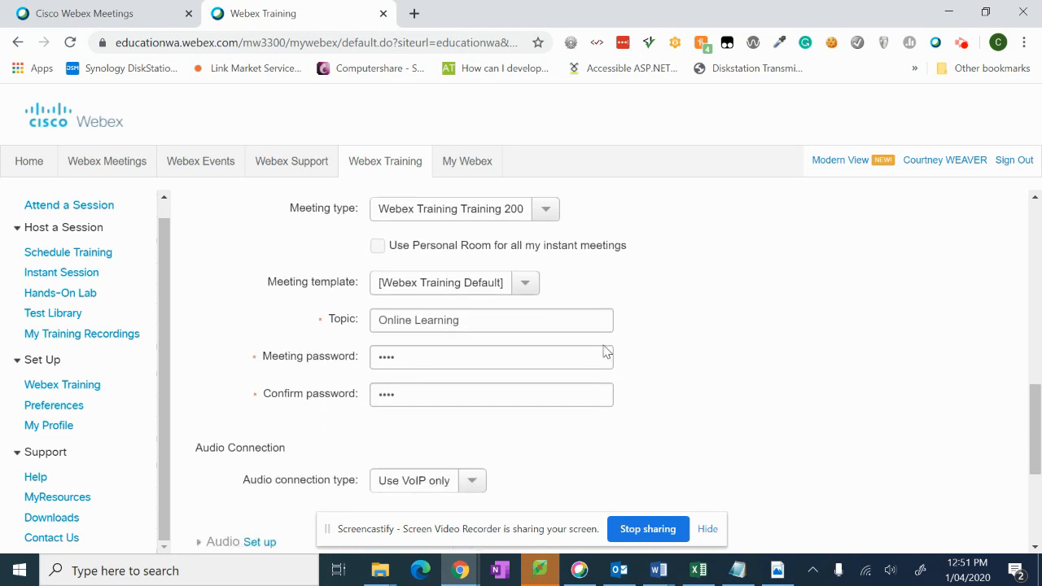
pyautogui.click(506, 317)
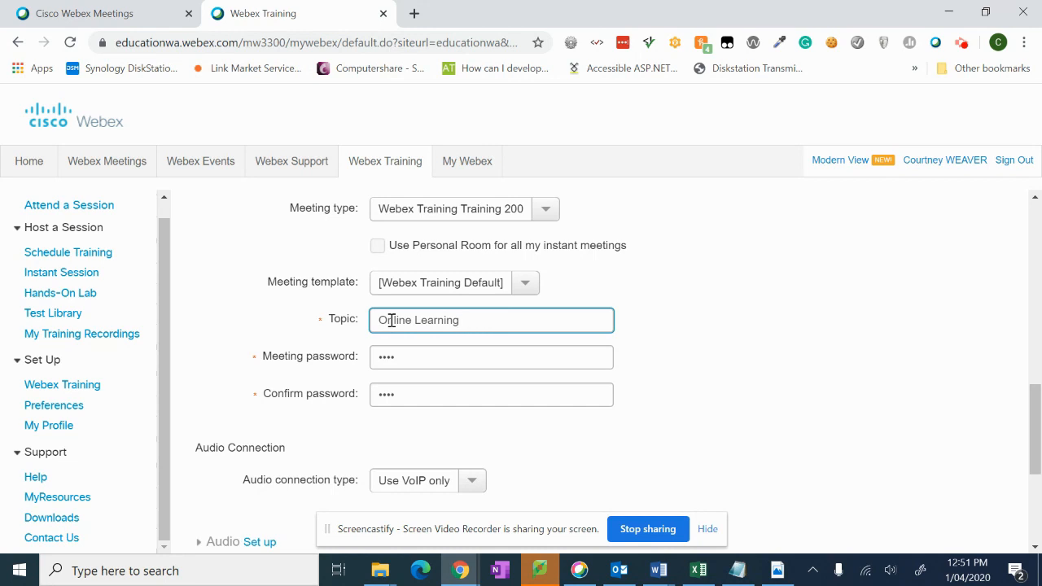
pyautogui.moveTo(468, 321); pyautogui.dragTo(357, 324)
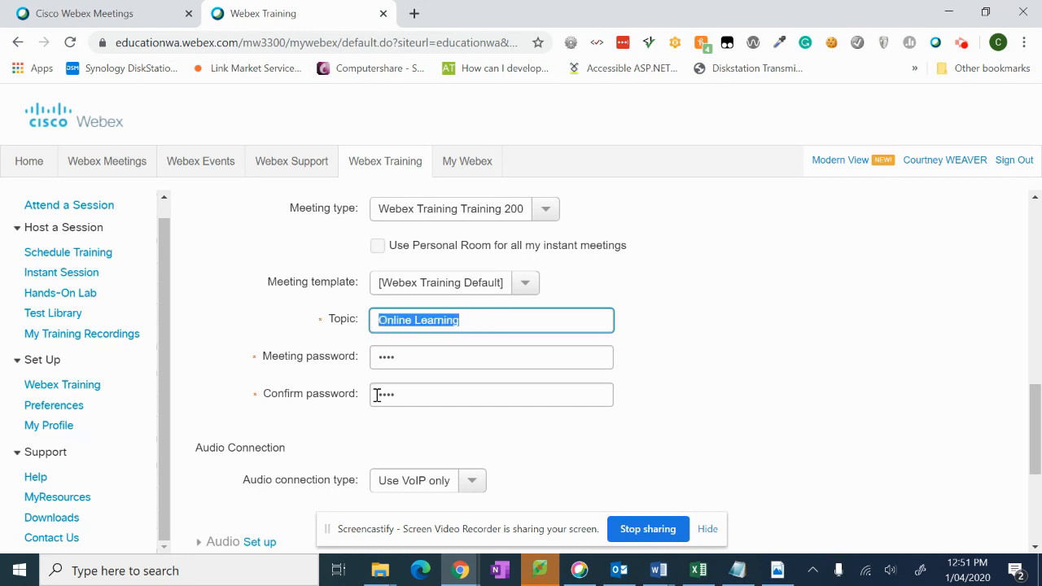
pyautogui.click(452, 364)
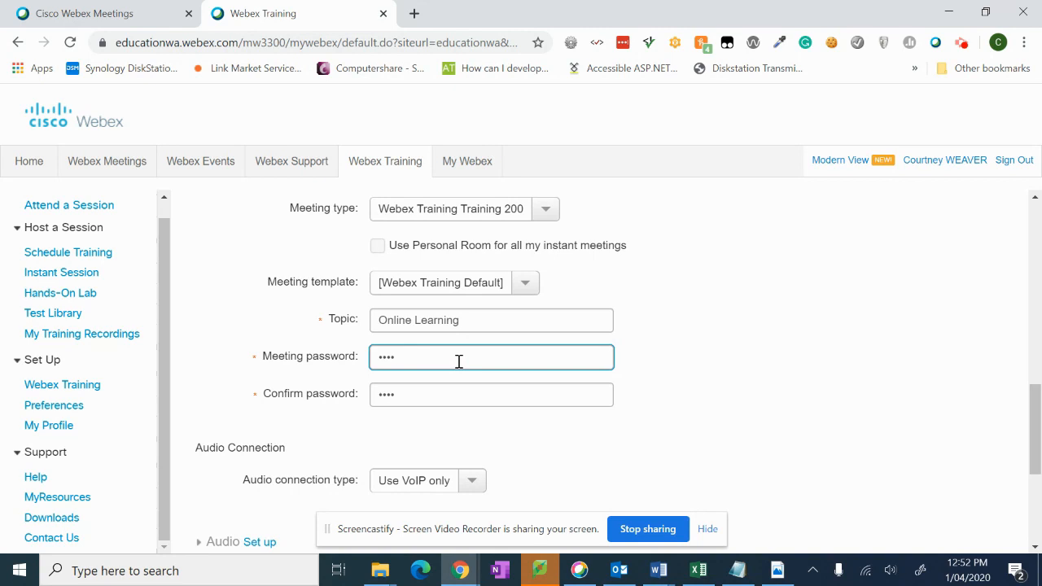
# Step: Keep Use VoIP only as the audio connection type and check Video Systems settings
pyautogui.scroll(-2, 707, 315)
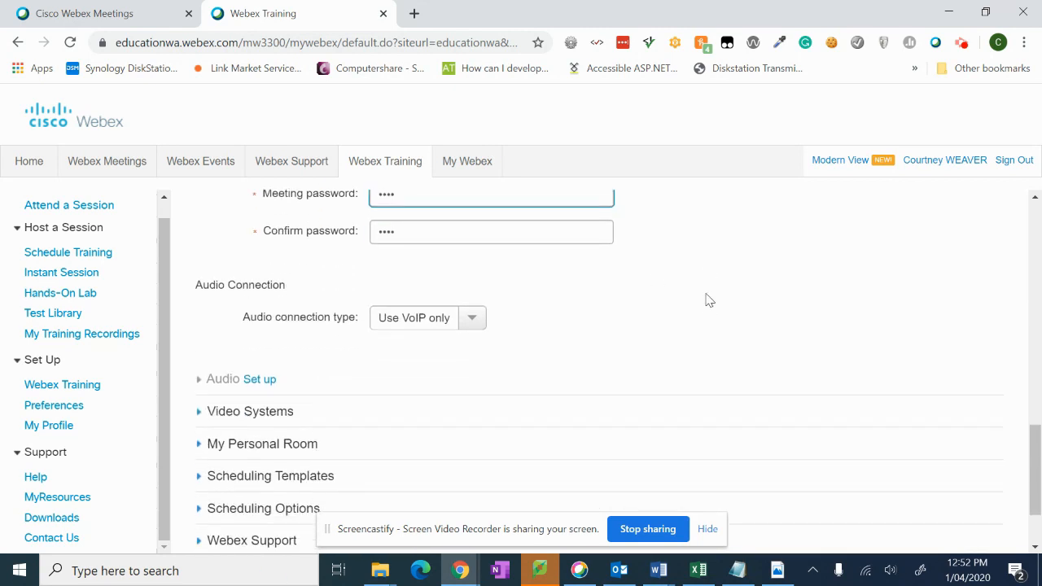
pyautogui.scroll(1, 706, 301)
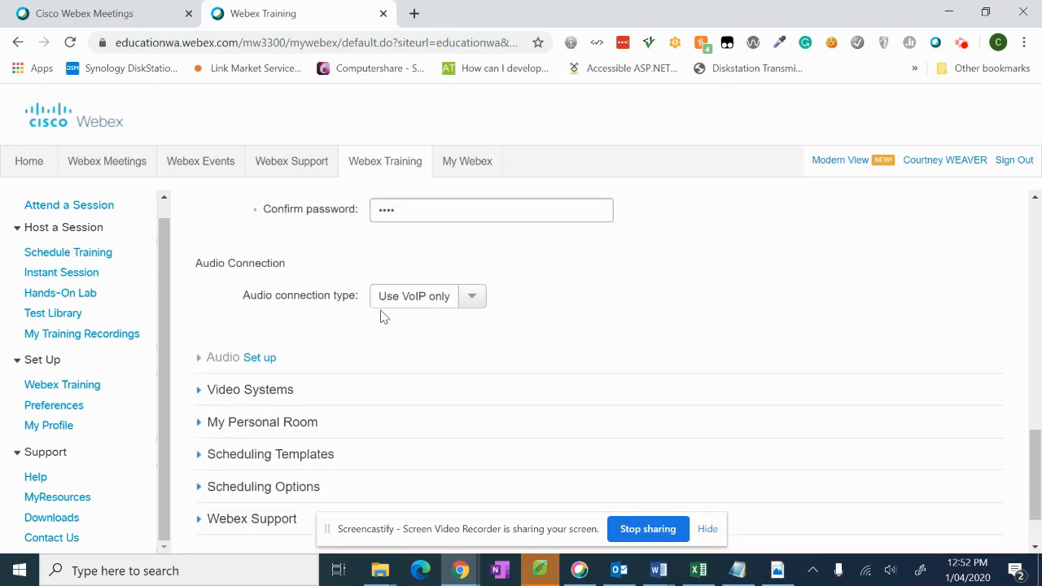
pyautogui.click(477, 301)
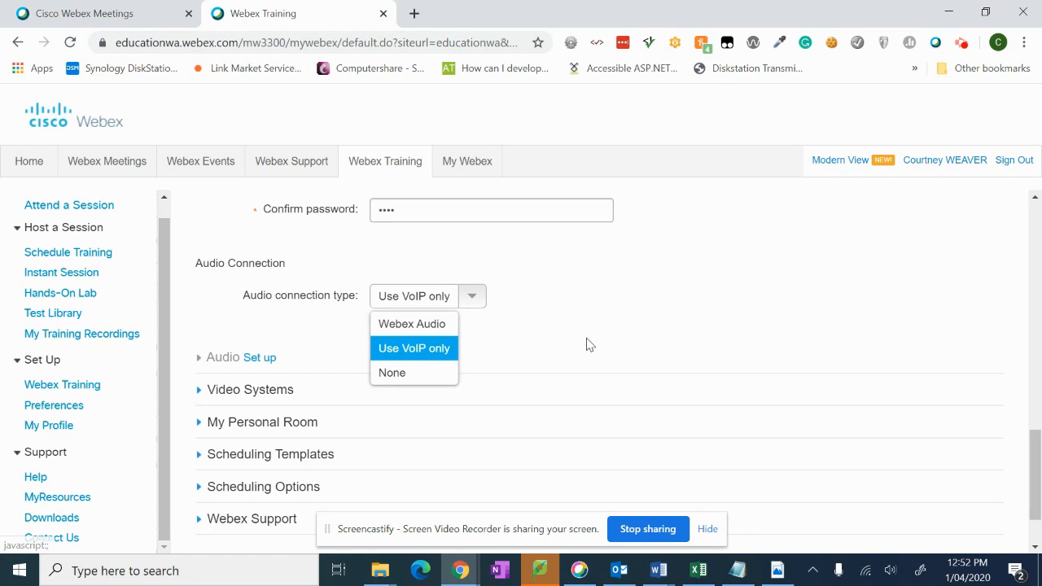
pyautogui.click(590, 343)
pyautogui.click(202, 392)
pyautogui.click(202, 394)
# Step: Expand My Personal Room to review its auto-lock, lobby alert and alternate host settings
pyautogui.scroll(-1, 339, 363)
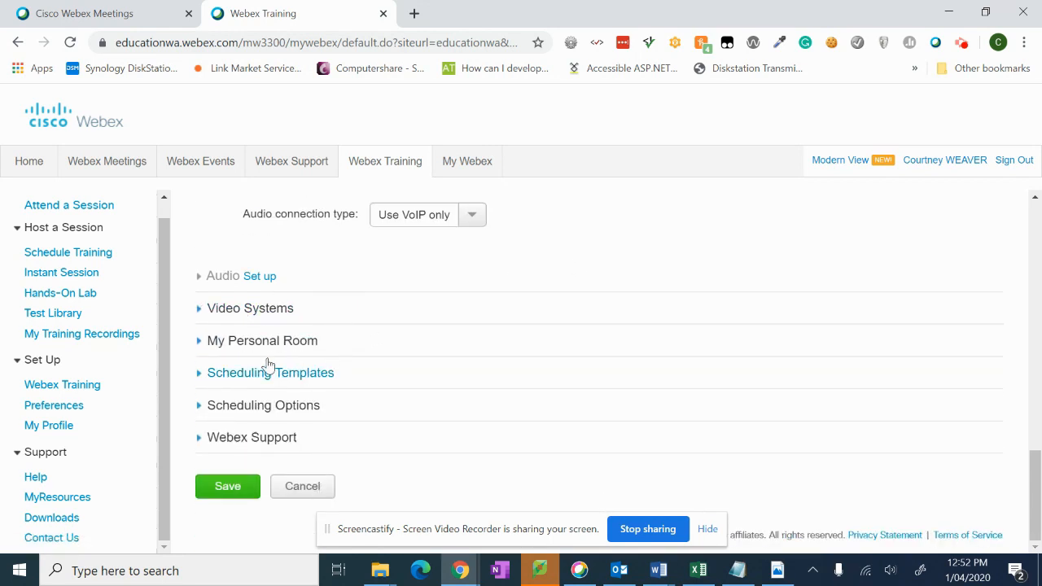
pyautogui.click(200, 343)
pyautogui.scroll(-2, 546, 258)
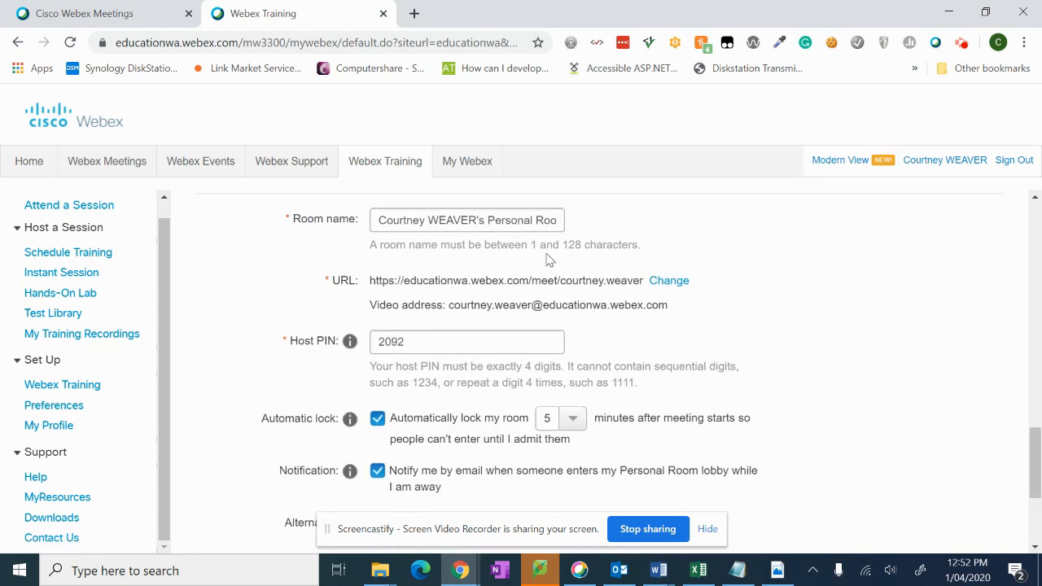
pyautogui.scroll(-1, 546, 258)
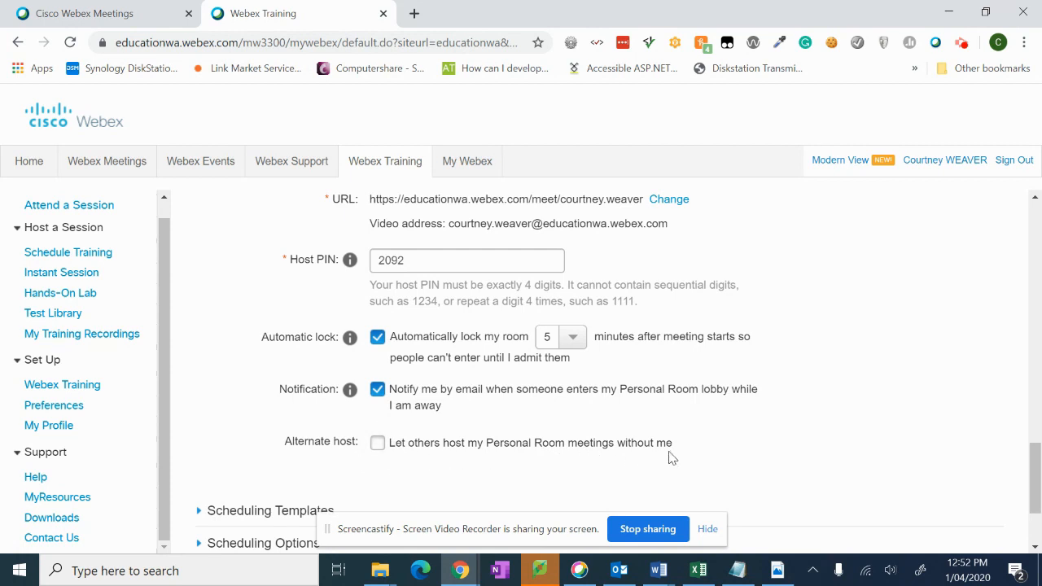
pyautogui.scroll(-3, 721, 402)
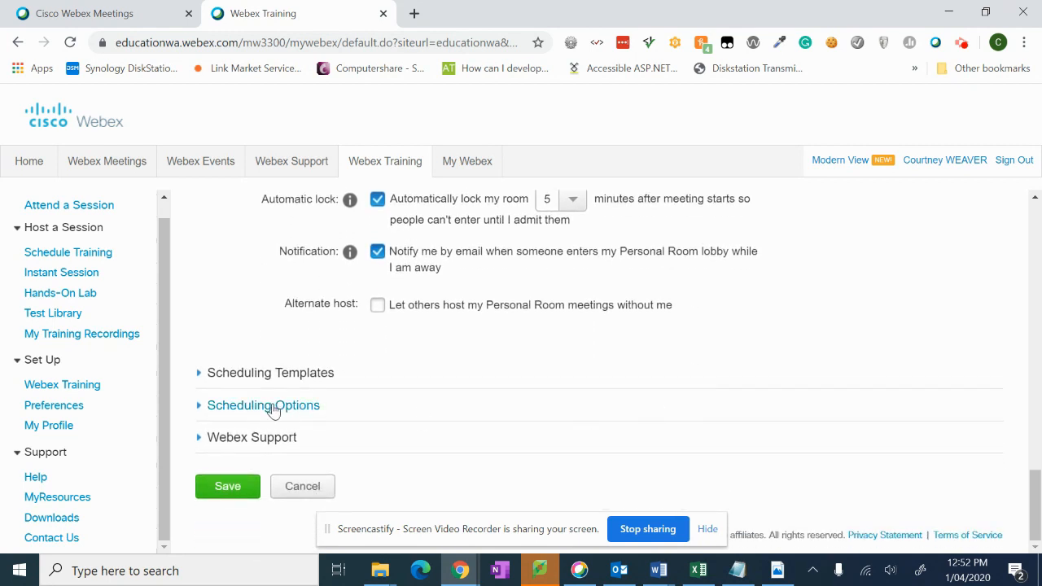
# Step: Under Scheduling Options, keep Webex Training Training 200 as the default meeting type
pyautogui.click(202, 409)
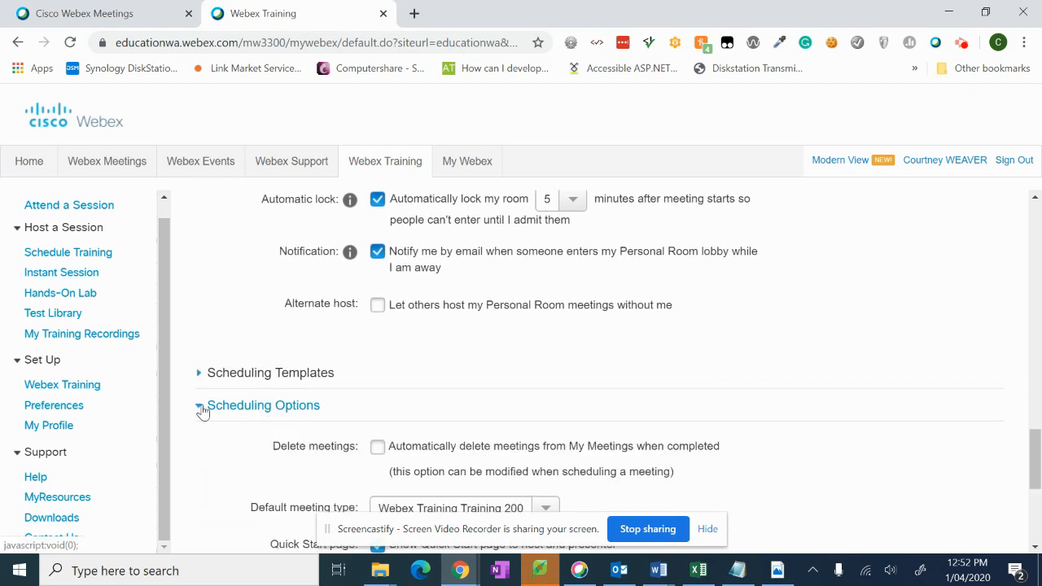
pyautogui.scroll(-2, 595, 312)
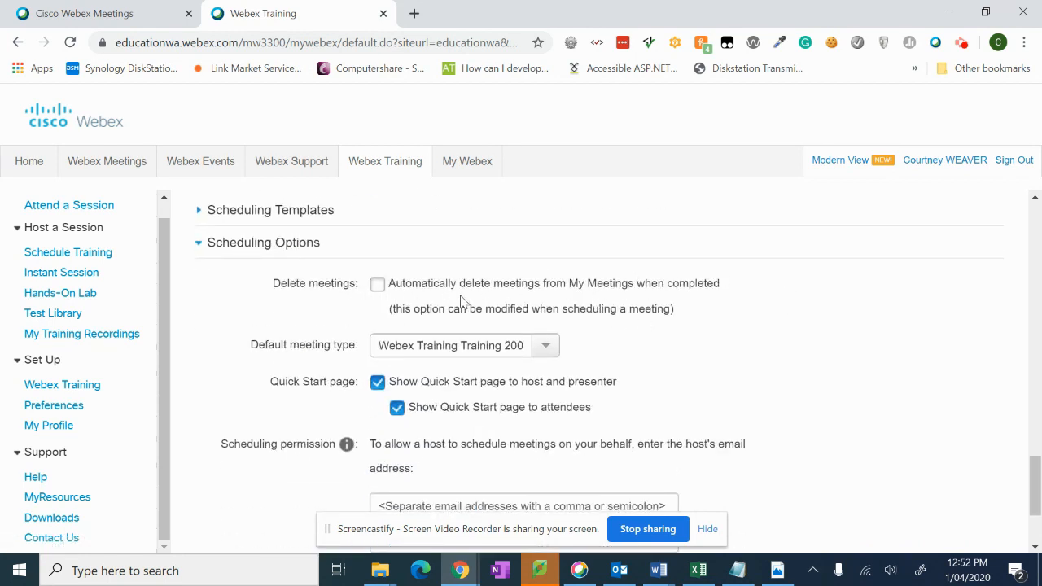
pyautogui.scroll(-1, 782, 304)
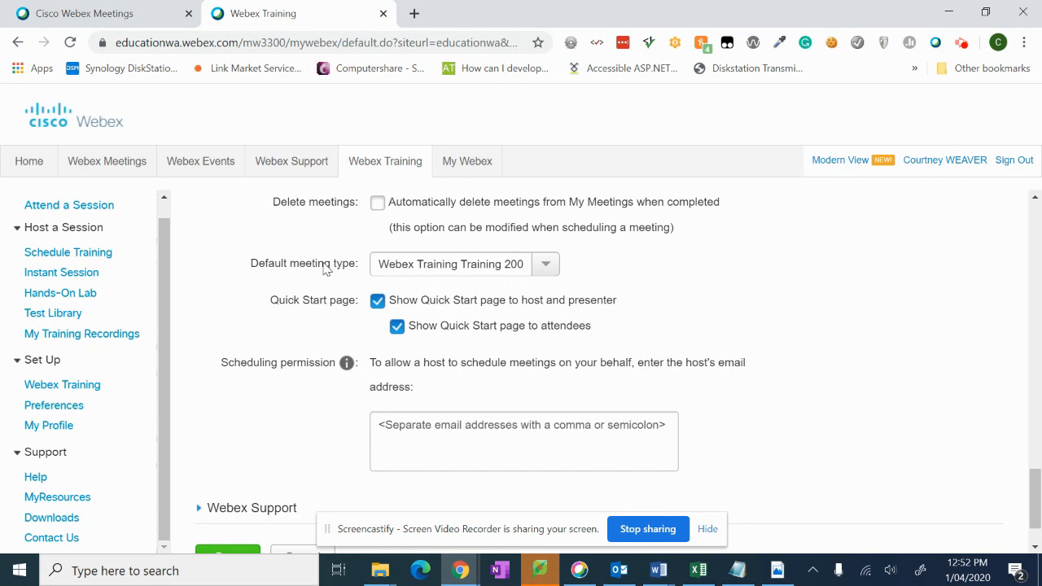
pyautogui.click(545, 265)
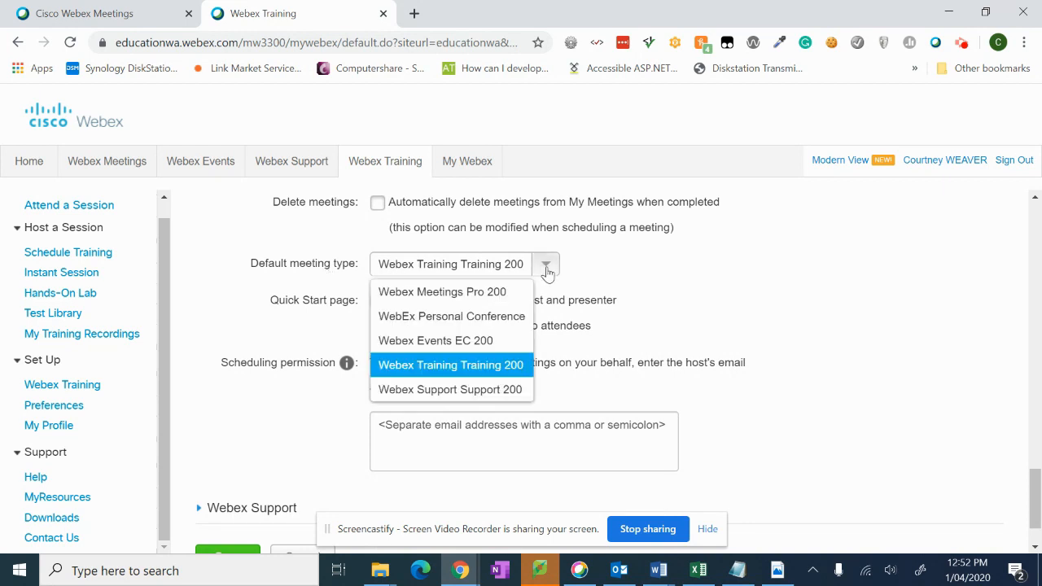
pyautogui.click(499, 366)
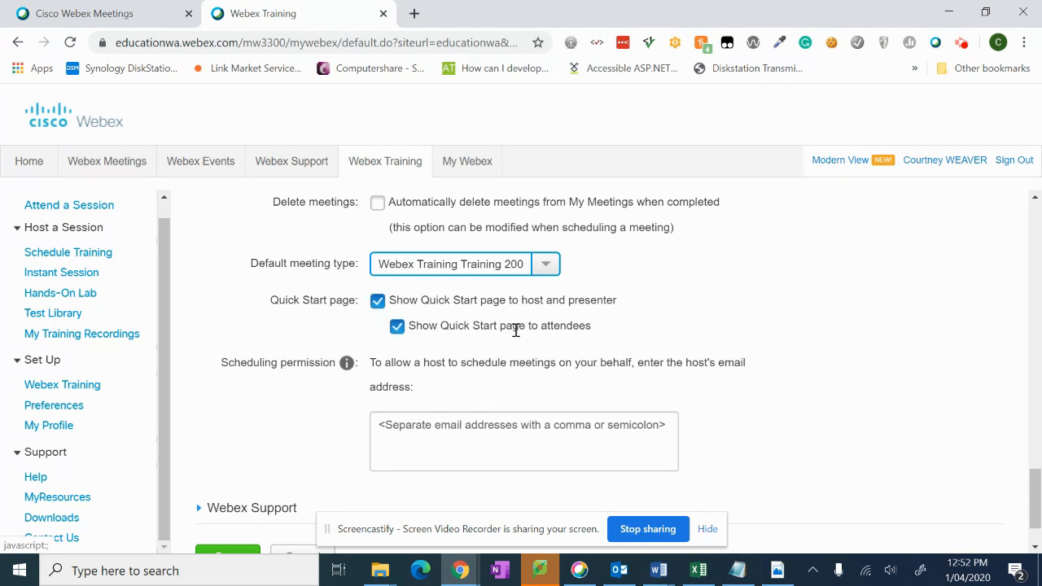
# Step: Save the preferences and dismiss the confirmation
pyautogui.scroll(-1, 718, 304)
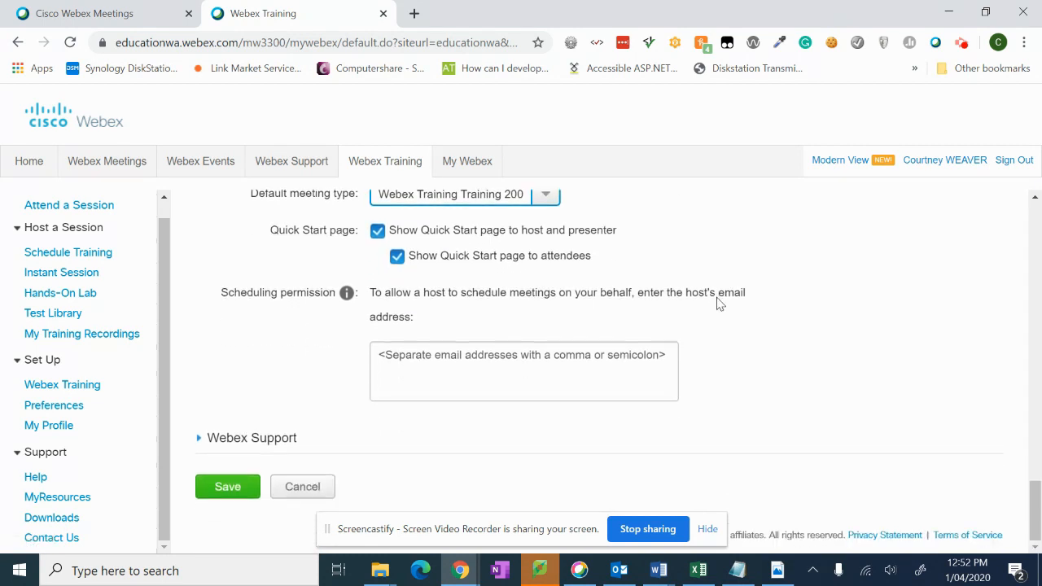
pyautogui.click(229, 487)
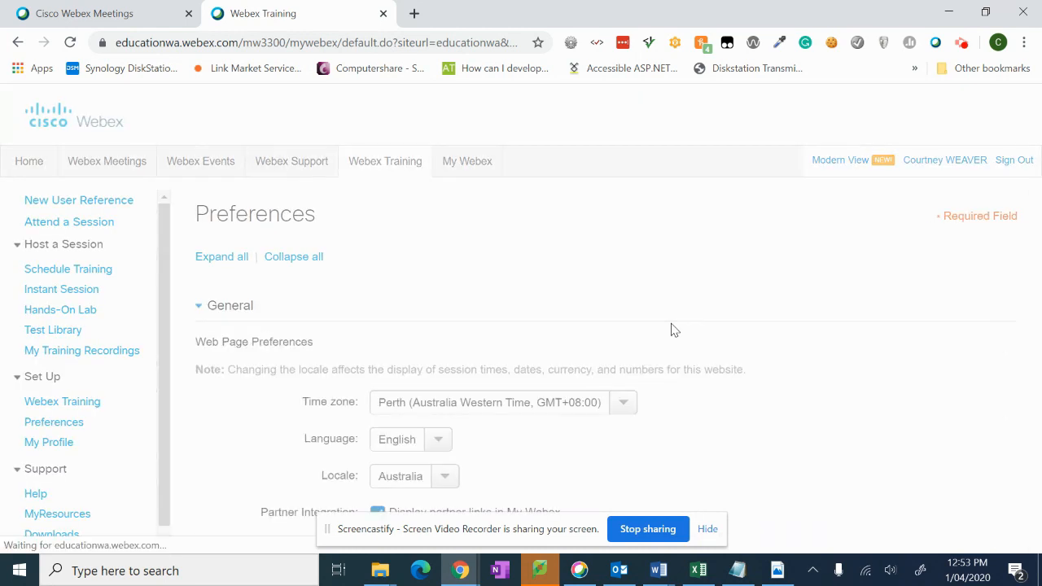
pyautogui.click(621, 308)
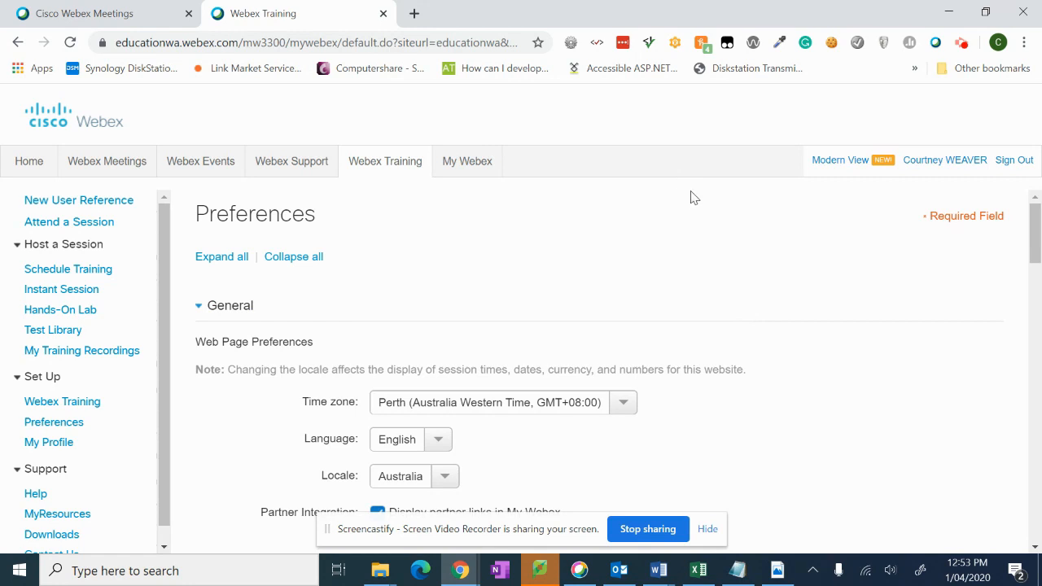
# Step: Open the Schedule Training form, keep Webex Audio, and scroll down to Session Options
pyautogui.click(72, 273)
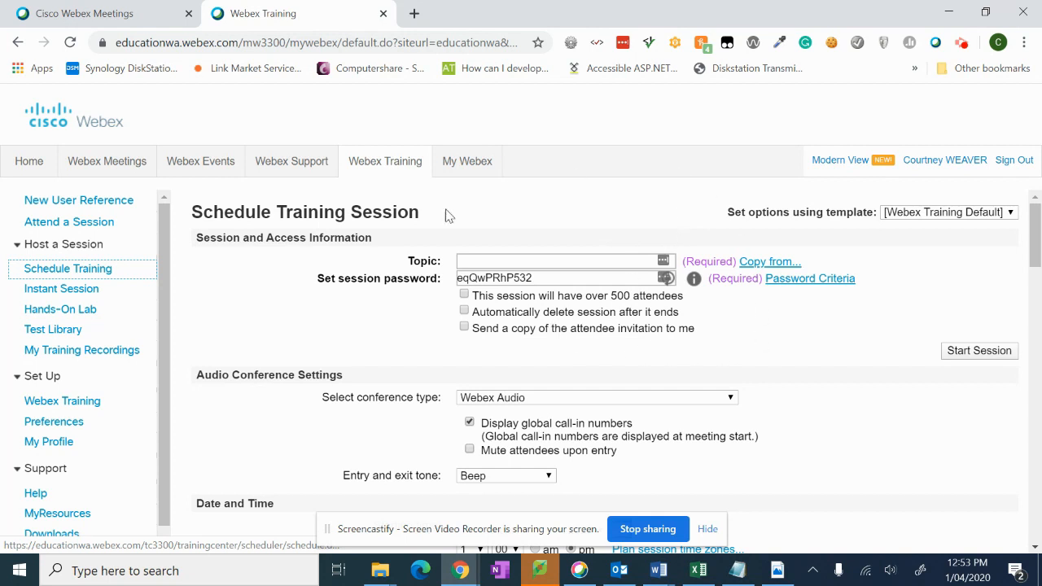
pyautogui.scroll(-1, 744, 358)
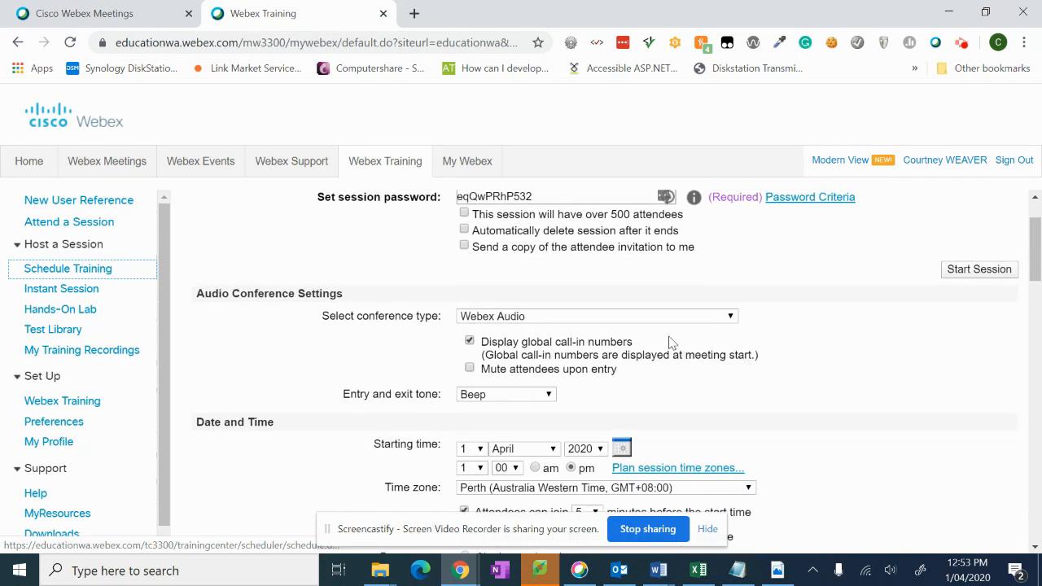
pyautogui.click(648, 321)
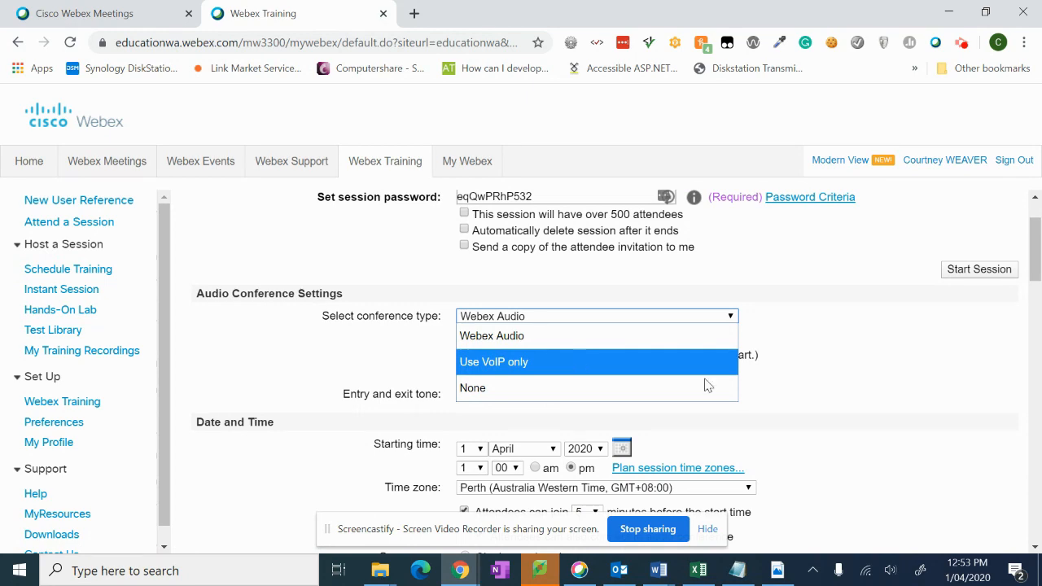
pyautogui.click(827, 391)
pyautogui.scroll(-1, 752, 353)
pyautogui.scroll(-1, 748, 349)
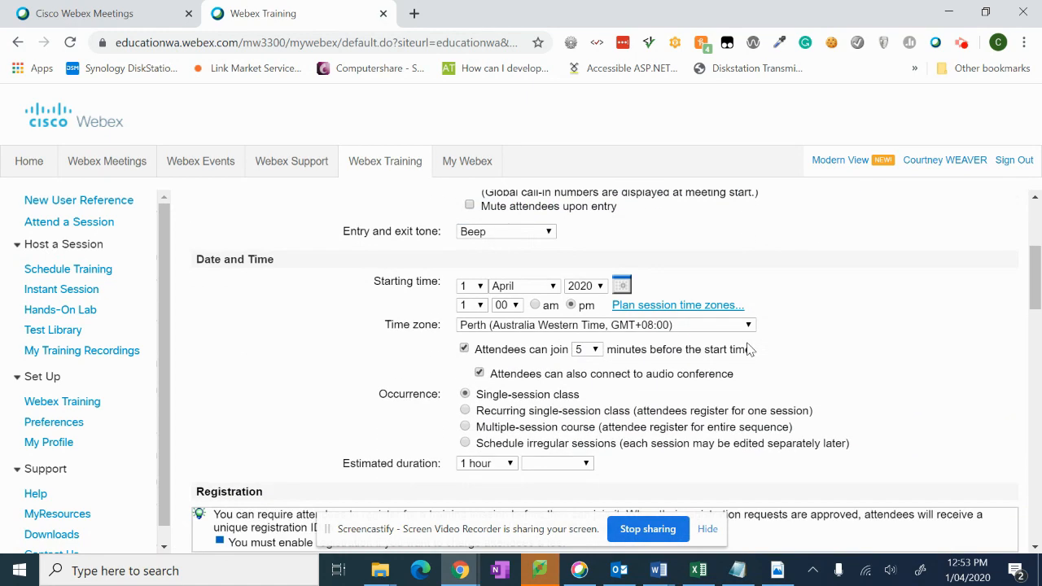
pyautogui.scroll(-1, 757, 326)
pyautogui.scroll(-4, 782, 345)
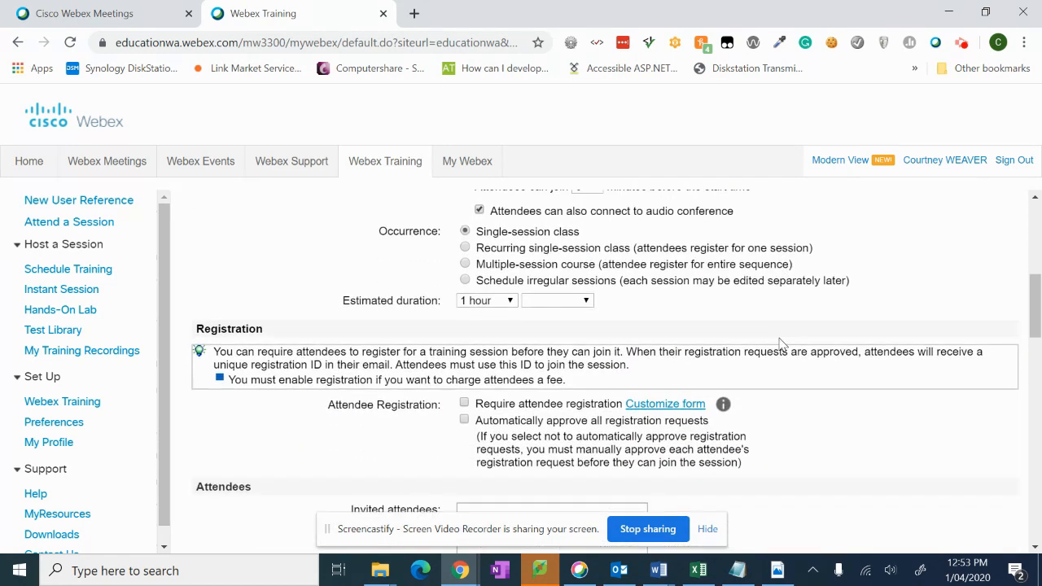
pyautogui.scroll(-3, 779, 344)
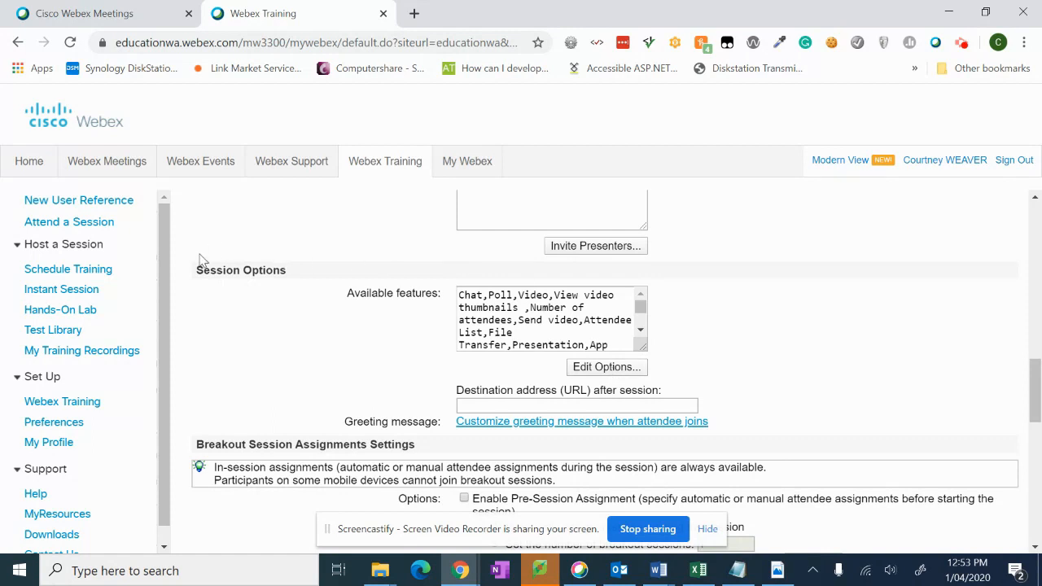
# Step: In the Edit Options popup, uncheck File transfer and Video
pyautogui.click(607, 367)
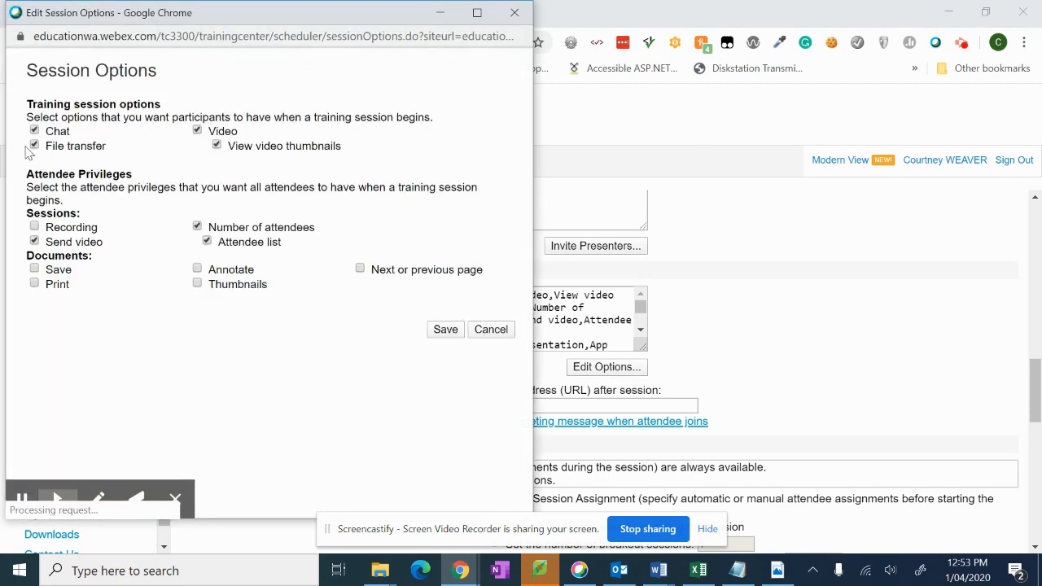
pyautogui.click(34, 146)
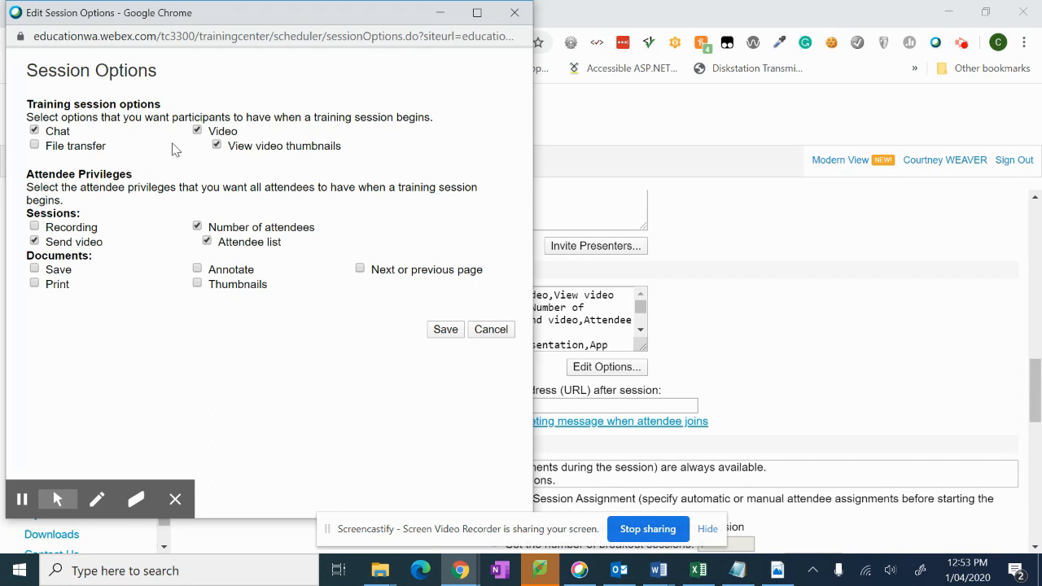
pyautogui.click(197, 131)
# Step: Save the changed session options
pyautogui.click(453, 333)
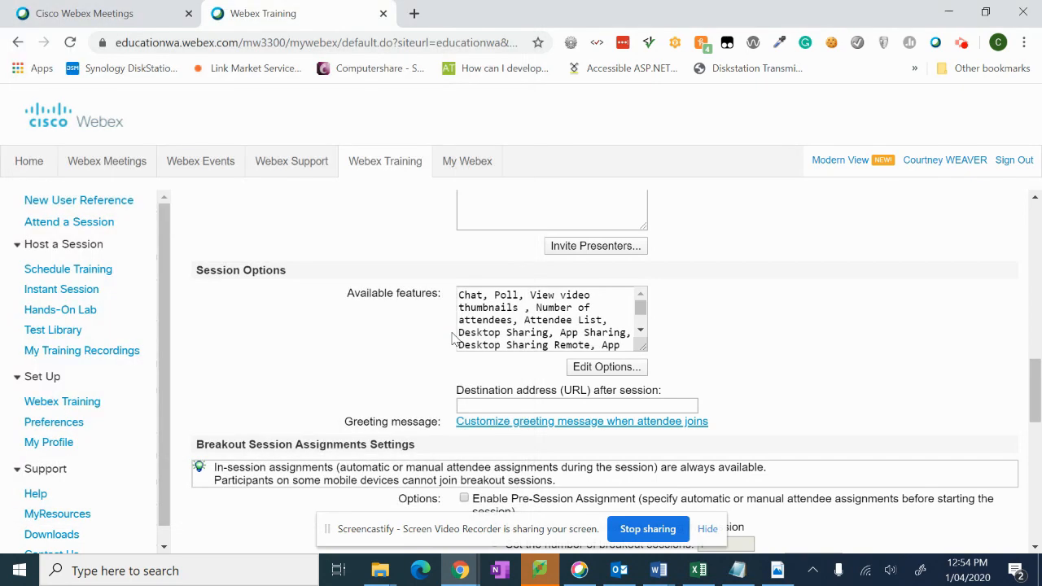
pyautogui.scroll(-9, 814, 230)
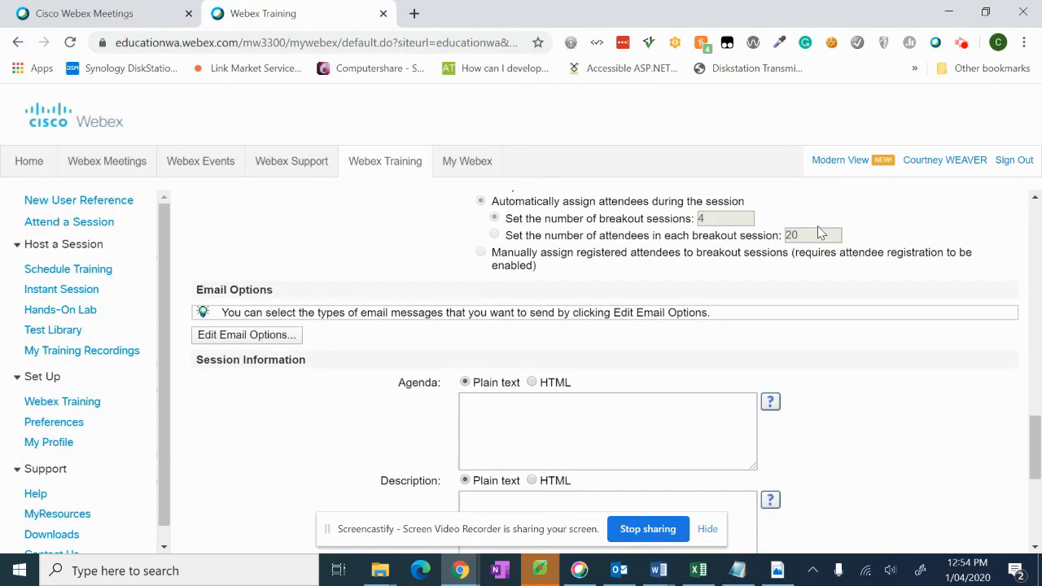
pyautogui.scroll(-2, 820, 233)
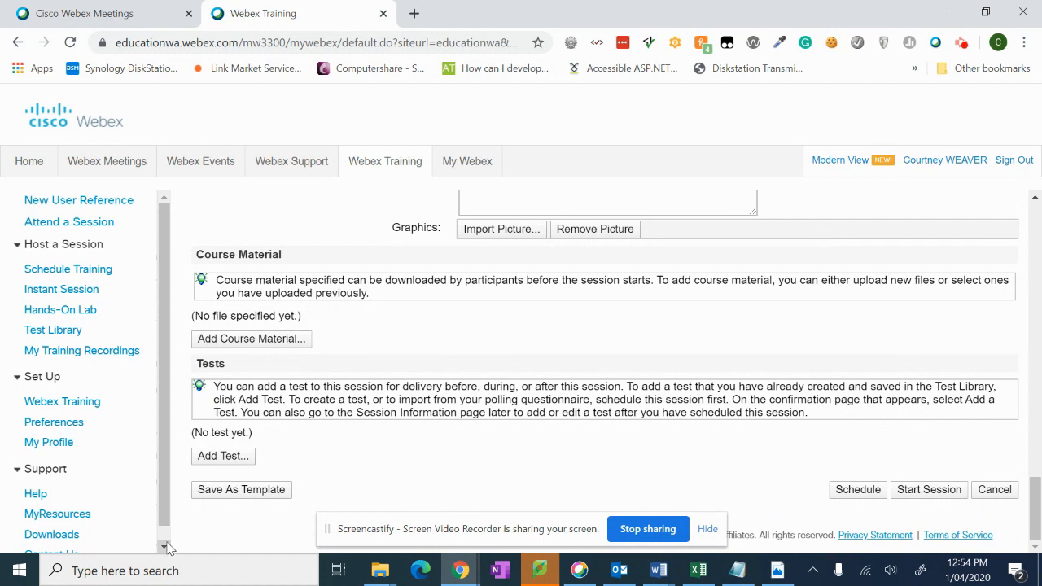
# Step: After the missing-topic warning, enter the session topic 'Year 12 Cert'
pyautogui.click(234, 492)
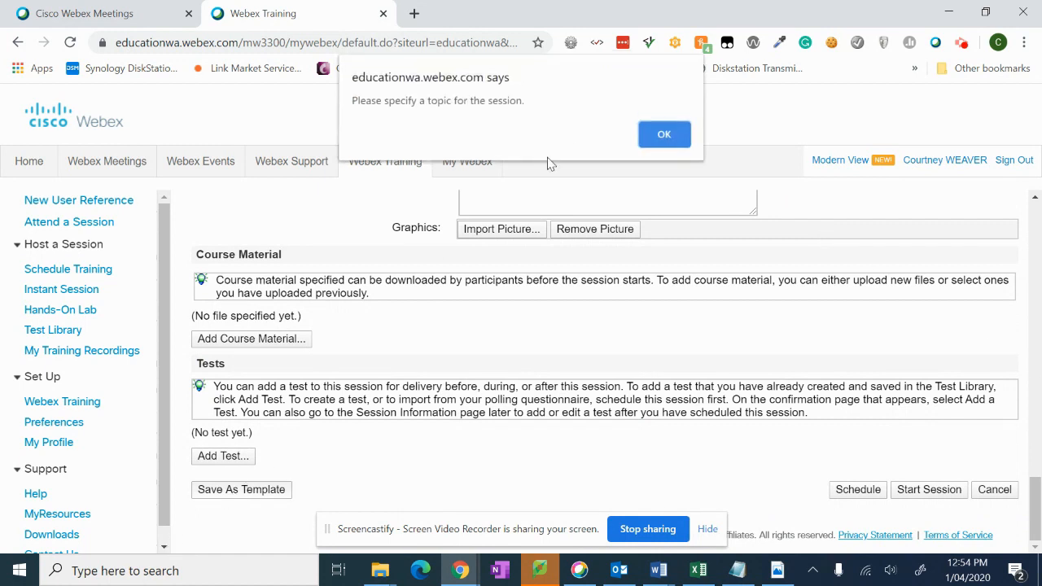
pyautogui.click(662, 137)
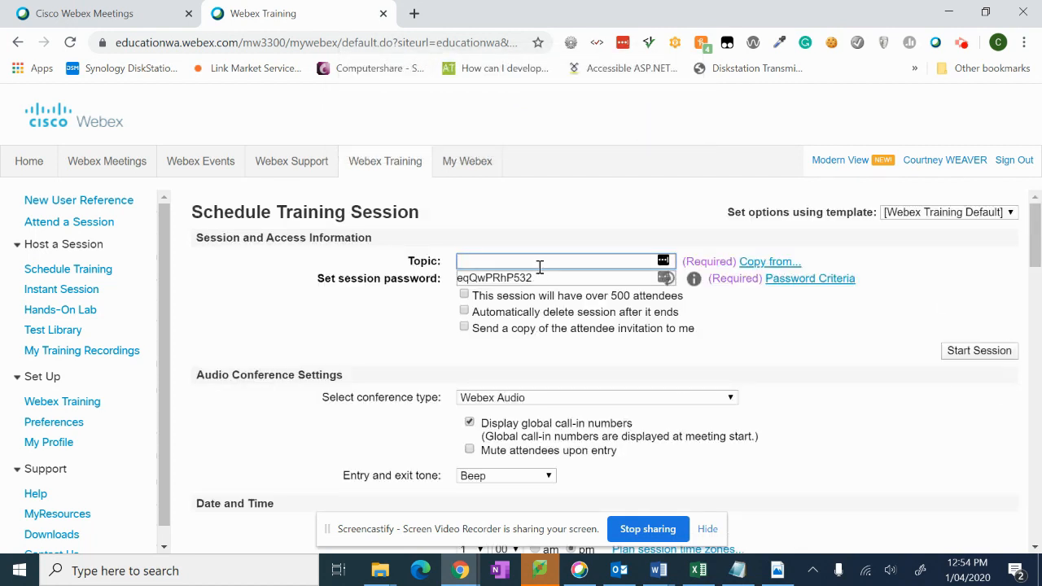
pyautogui.write('Year 12 Cert III')
pyautogui.scroll(-15, 646, 330)
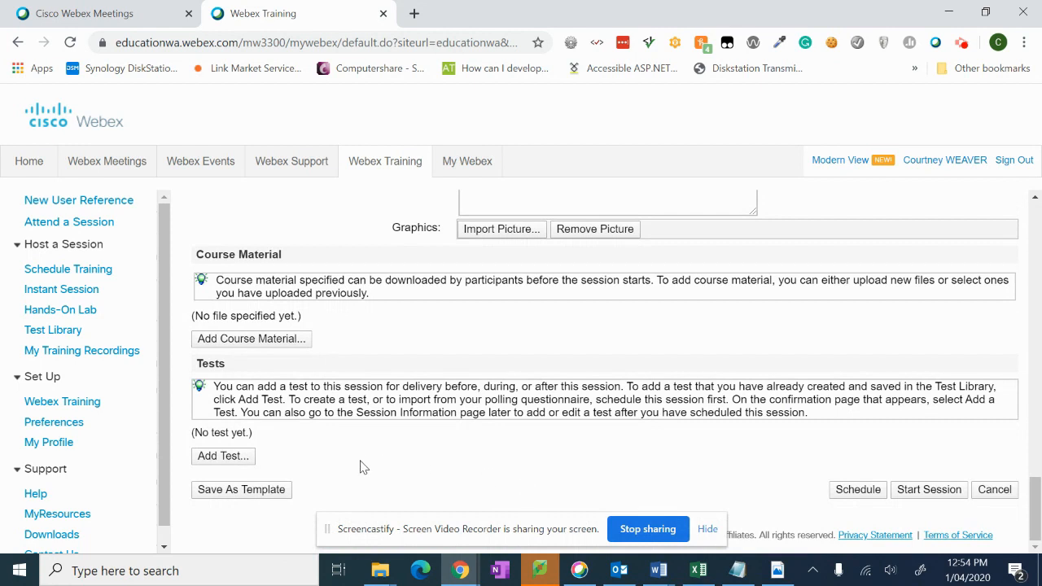
# Step: Save the session settings as a template named CertIIITemplate, replacing Untitled
pyautogui.click(224, 491)
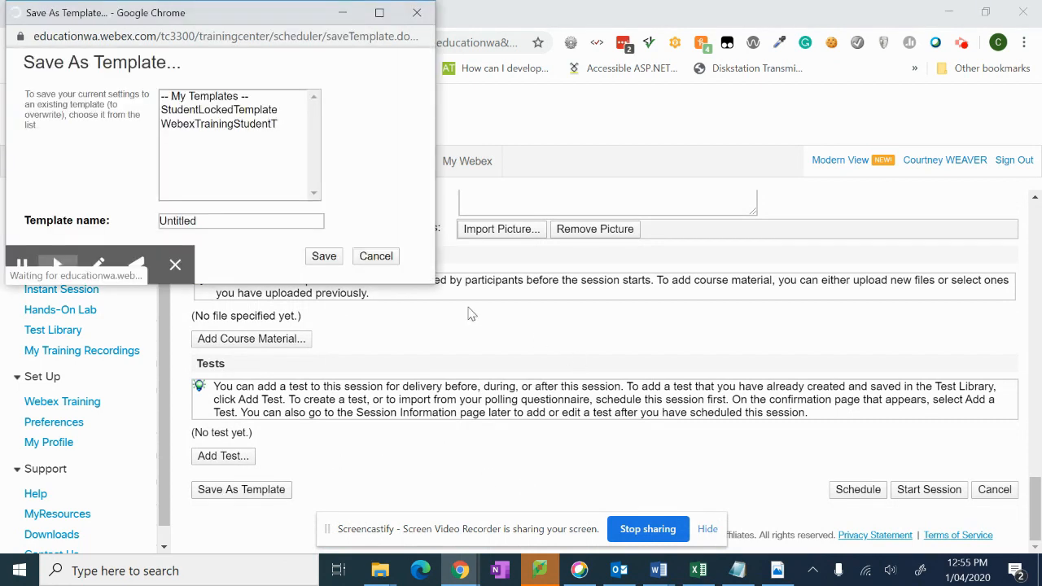
pyautogui.click(207, 220)
pyautogui.moveTo(207, 220); pyautogui.dragTo(112, 210)
pyautogui.press('BackSpace')
pyautogui.write('CertIII')
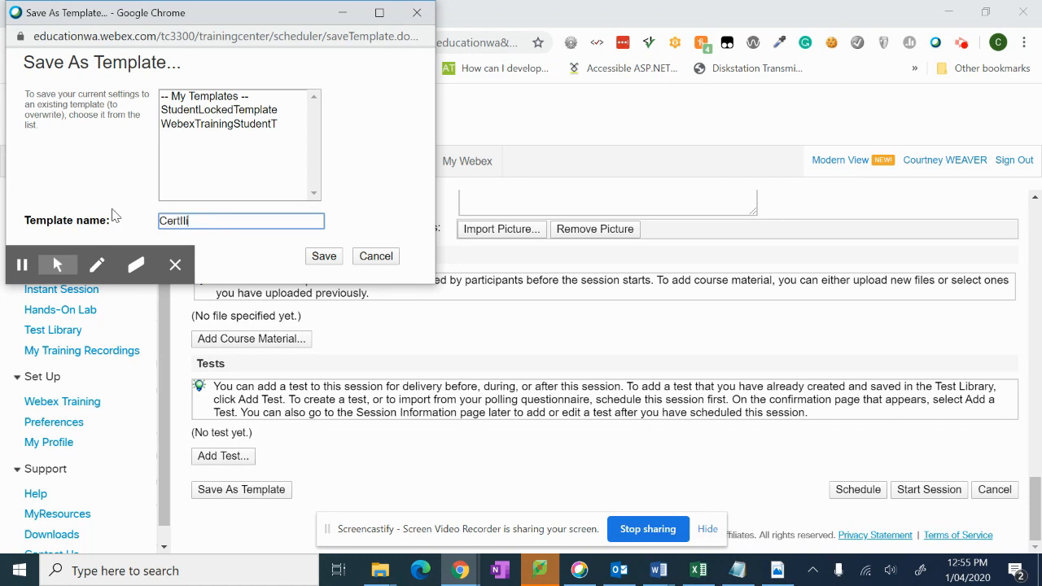
pyautogui.write('Templa')
pyautogui.write('te')
pyautogui.click(333, 255)
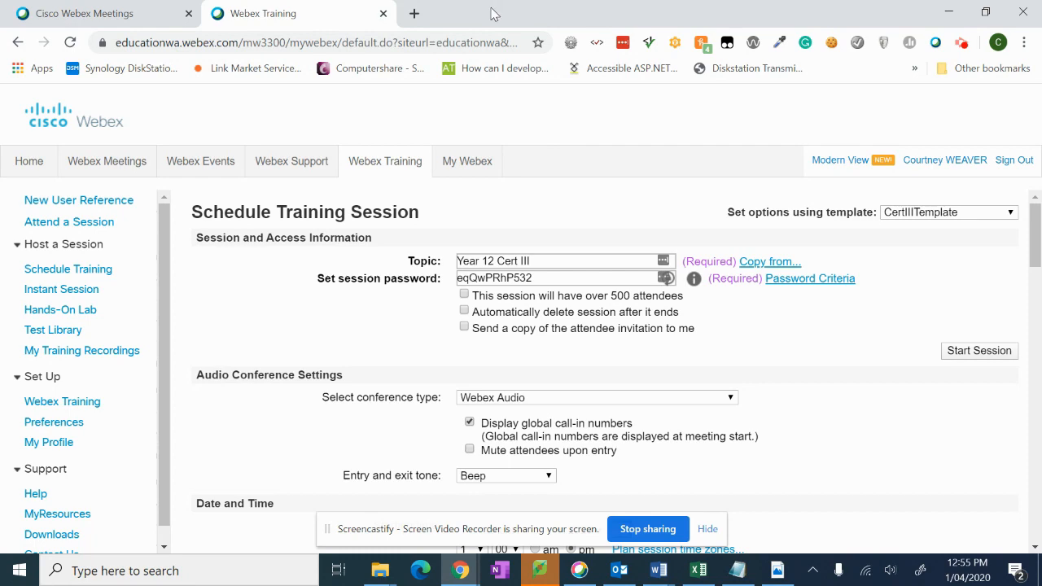
# Step: In Outlook, go to the Inbox, view the top two messages, and open the Webex Schedule Meeting dropdown
pyautogui.click(622, 576)
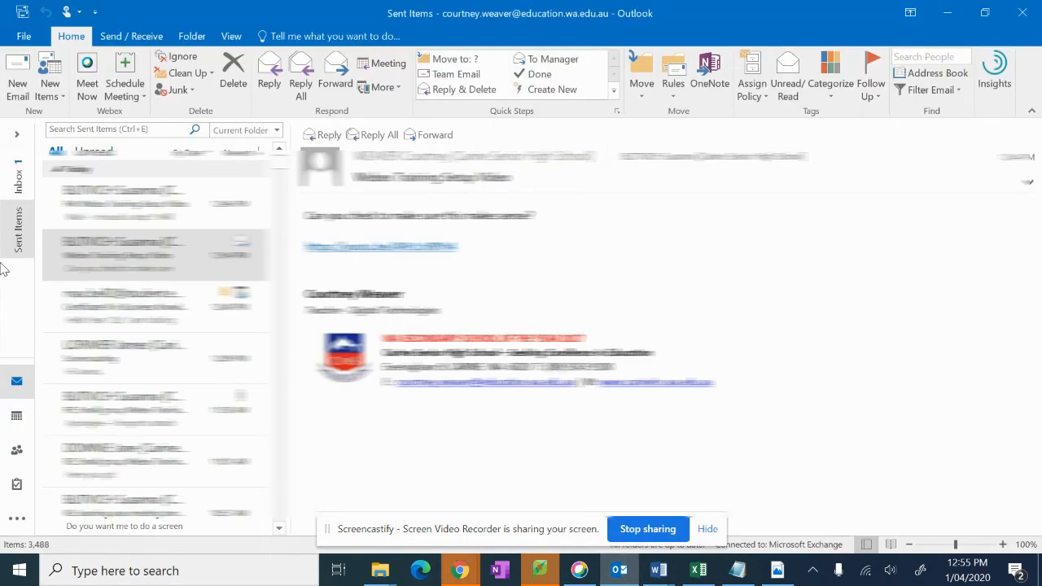
pyautogui.click(17, 177)
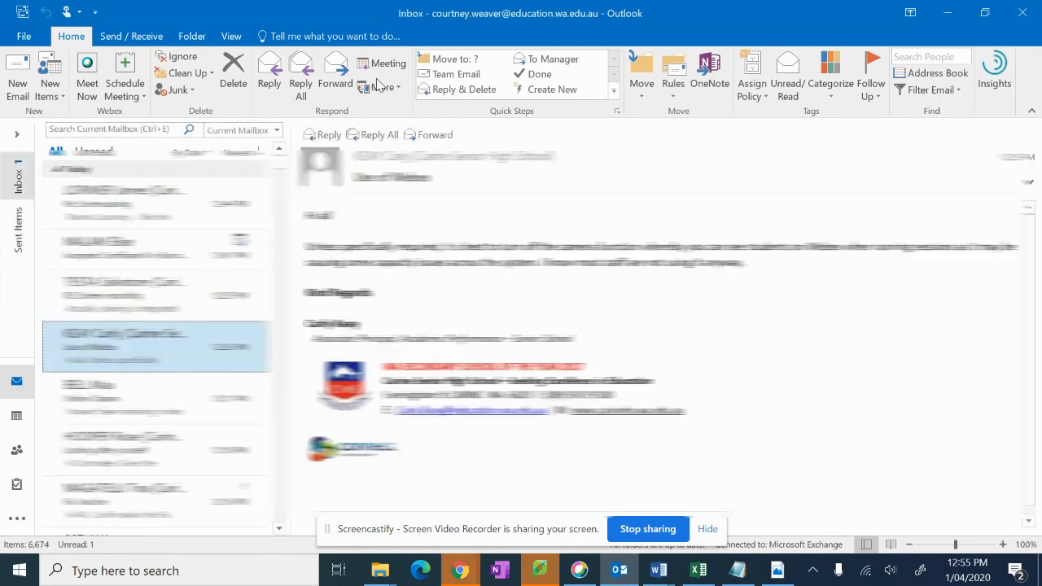
pyautogui.click(163, 217)
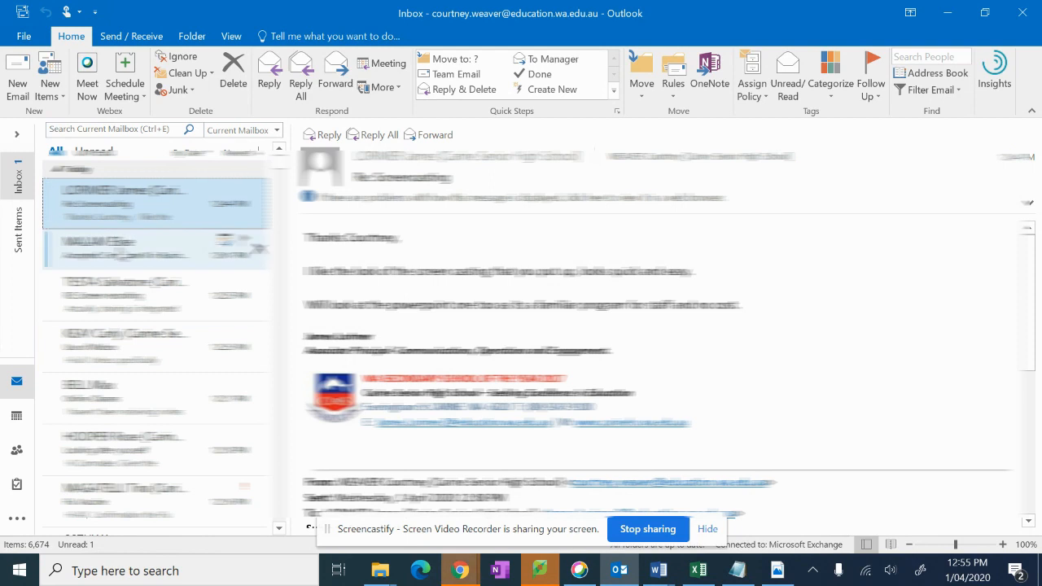
pyautogui.click(254, 246)
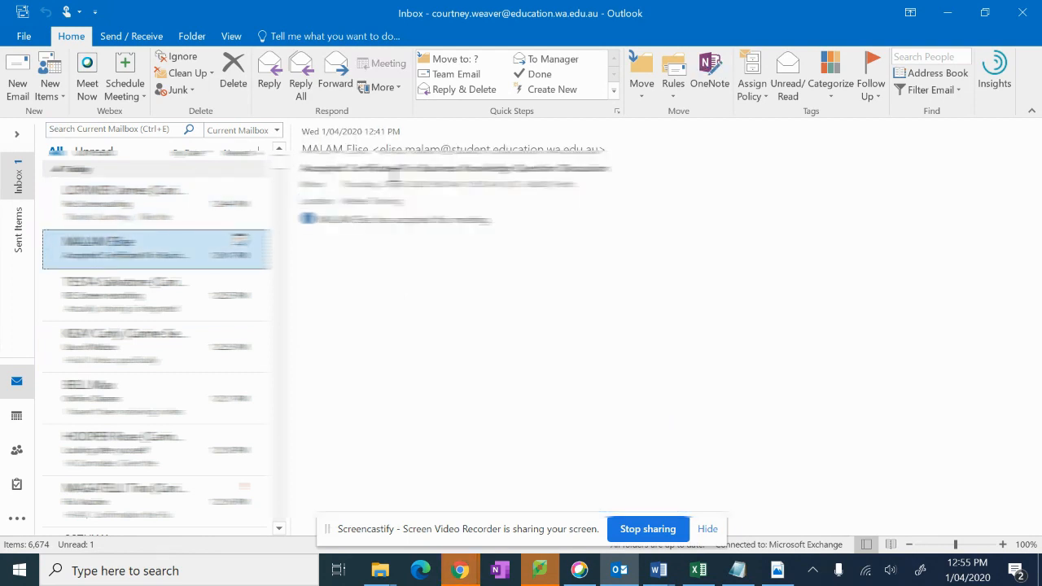
pyautogui.click(144, 98)
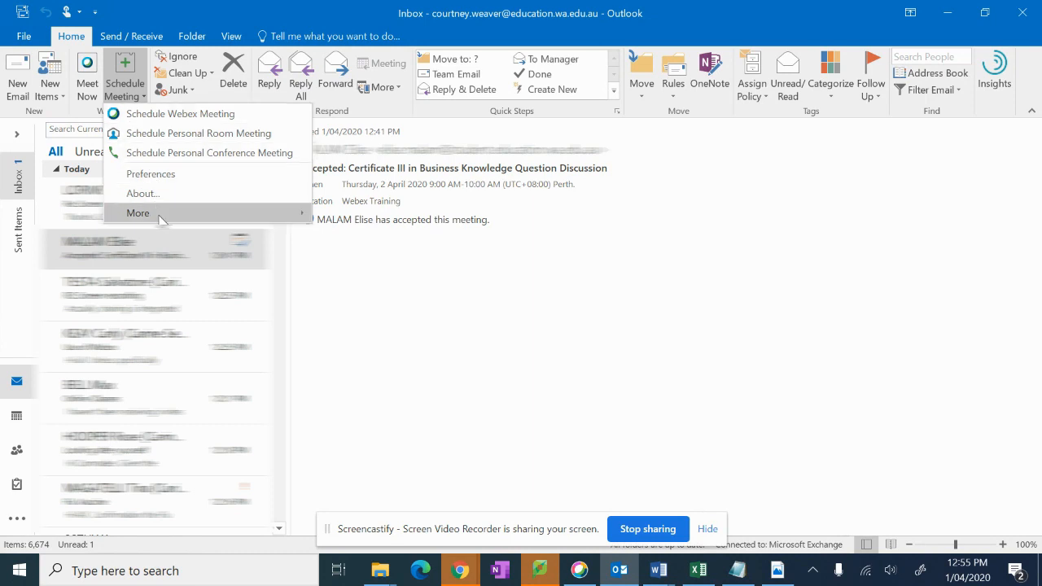
# Step: In Meeting Templates, choose TC: CertIIITemplate, set it as the default, and close
pyautogui.moveTo(161, 220)
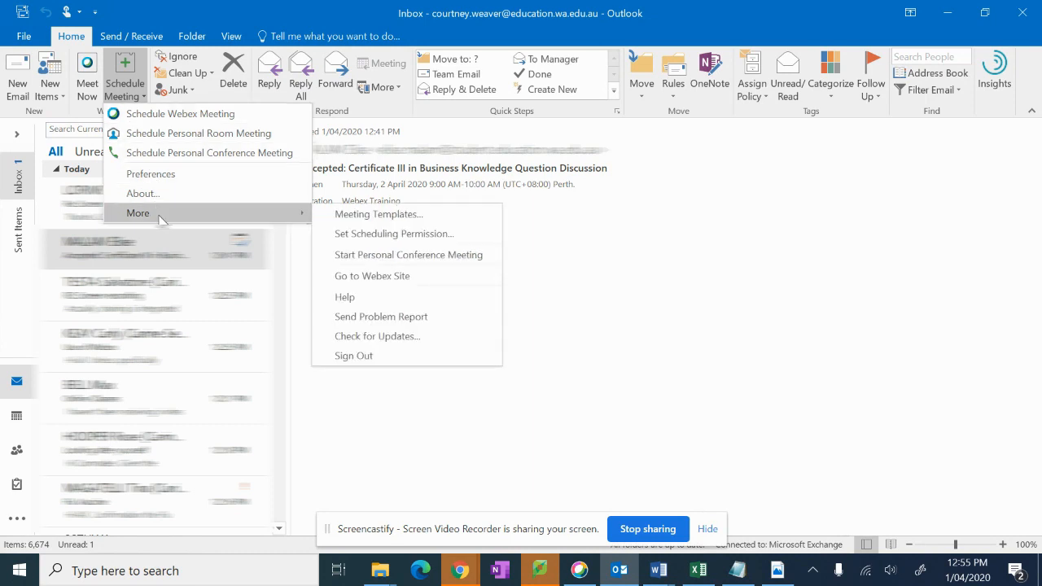
pyautogui.click(368, 217)
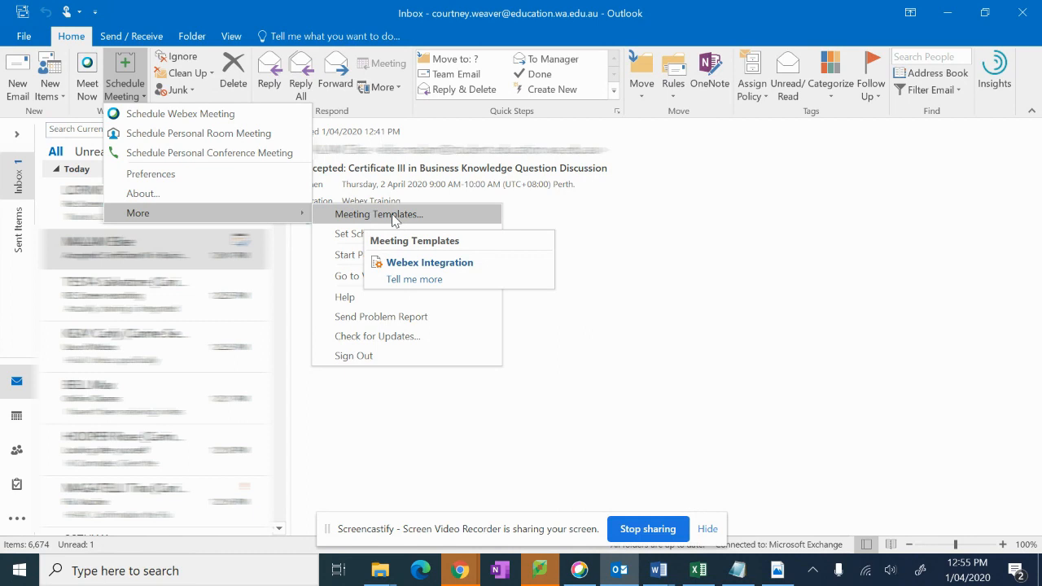
pyautogui.click(393, 216)
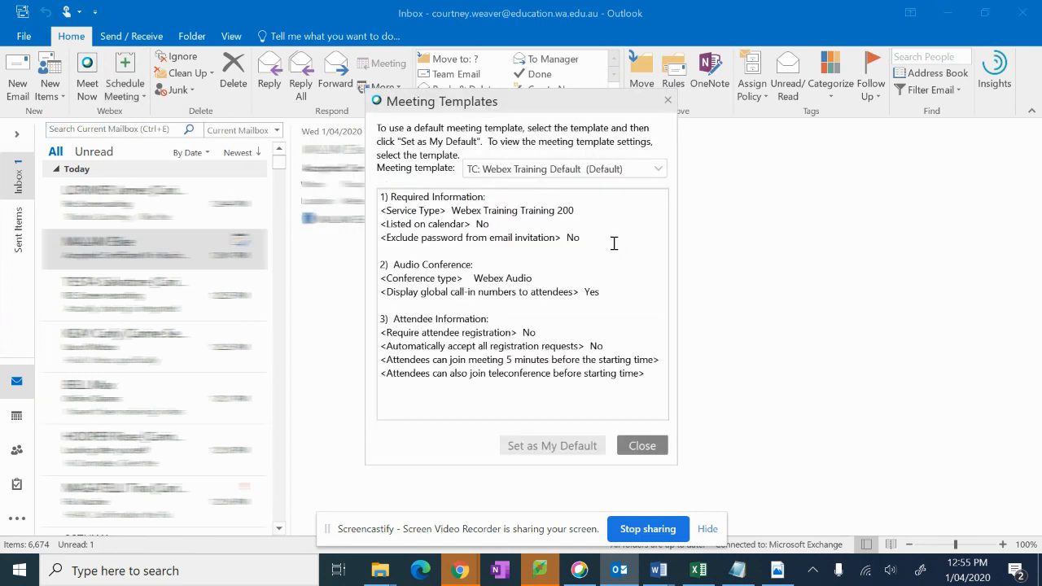
pyautogui.click(659, 170)
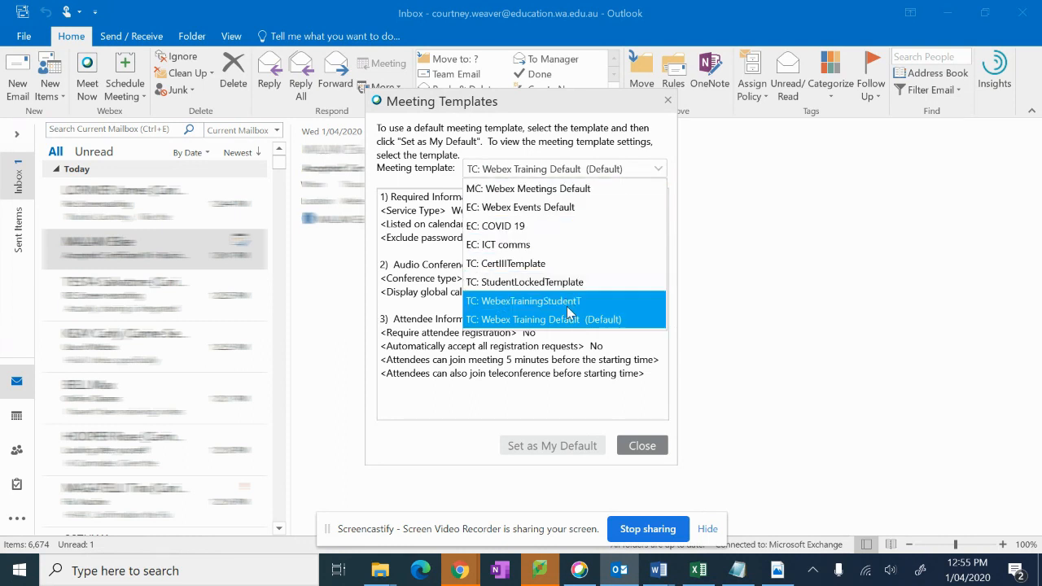
pyautogui.click(527, 271)
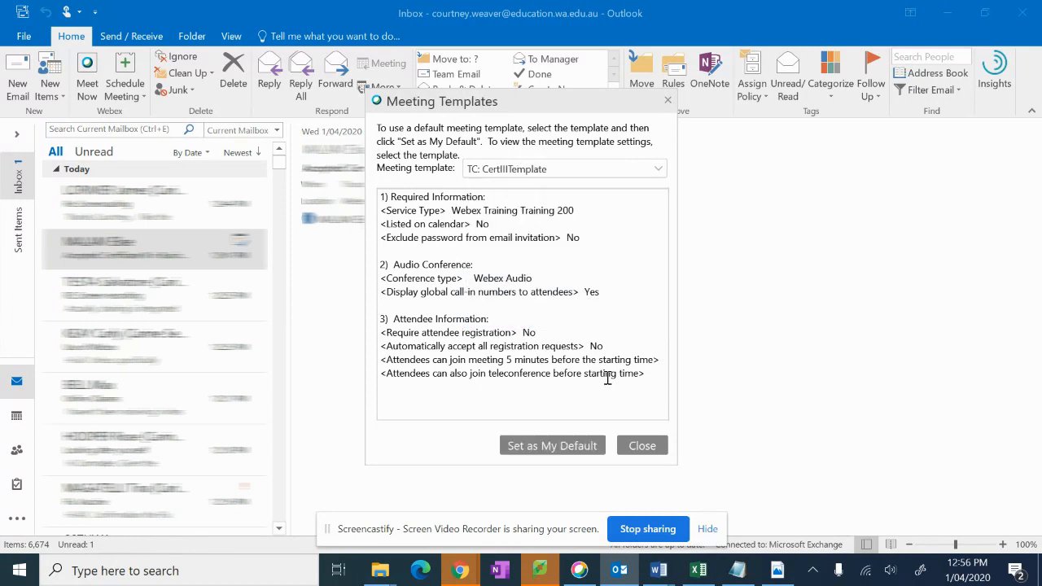
pyautogui.click(546, 446)
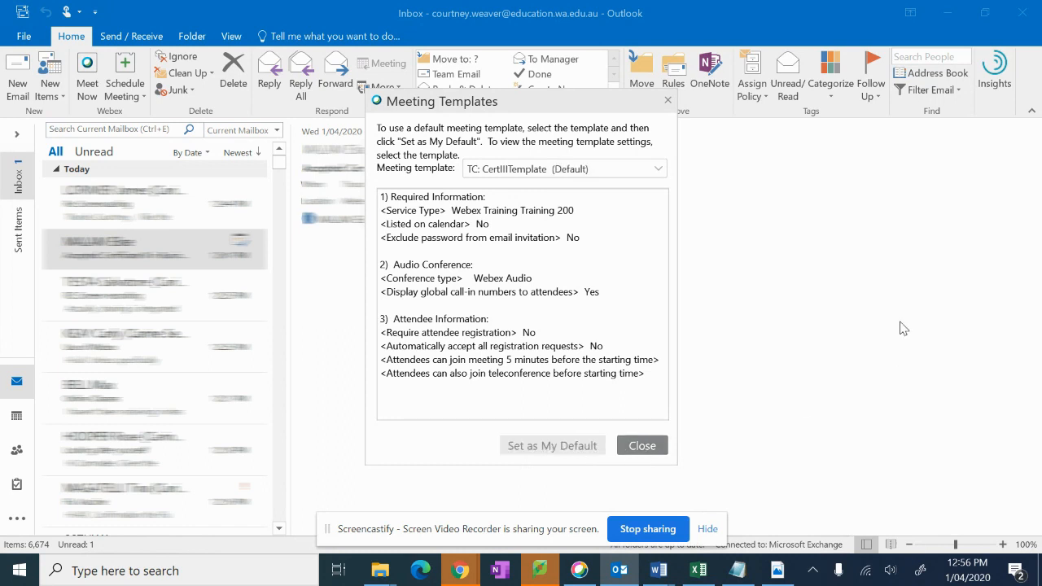
pyautogui.click(657, 446)
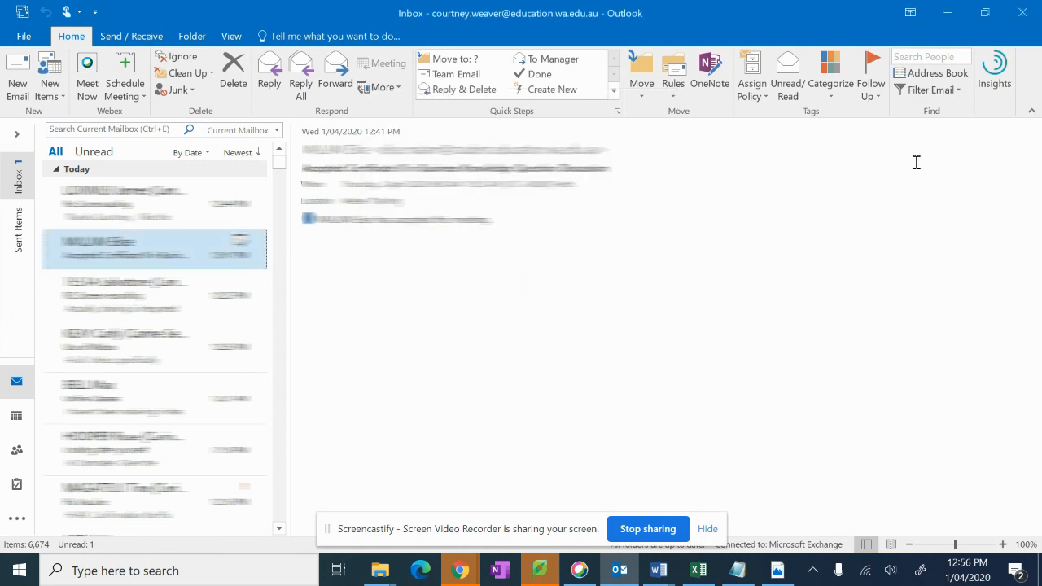
# Step: Start a new Webex meeting, replace its generated password with a custom one, and apply the settings
pyautogui.click(126, 70)
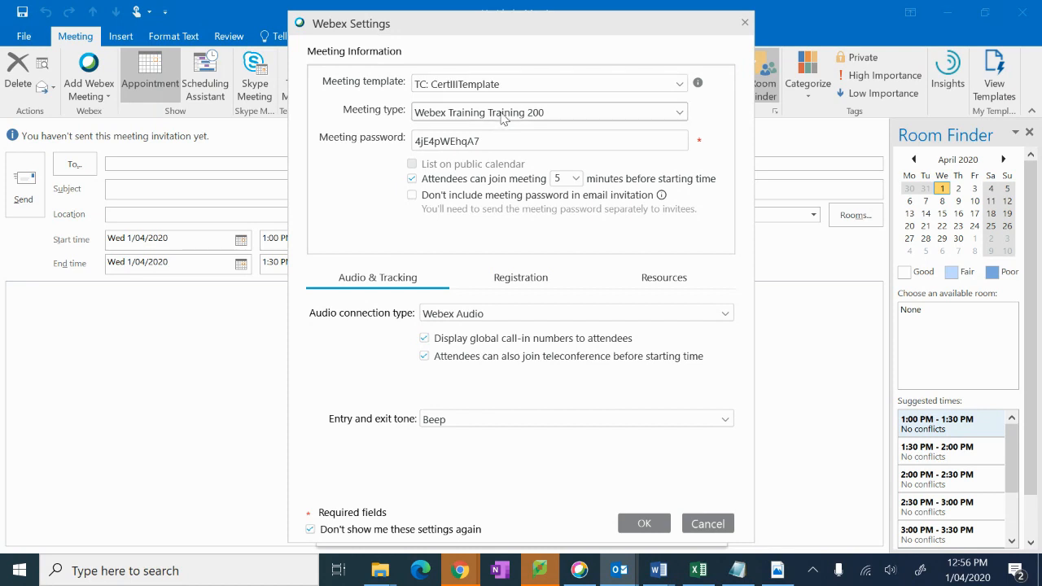
pyautogui.doubleClick(479, 140)
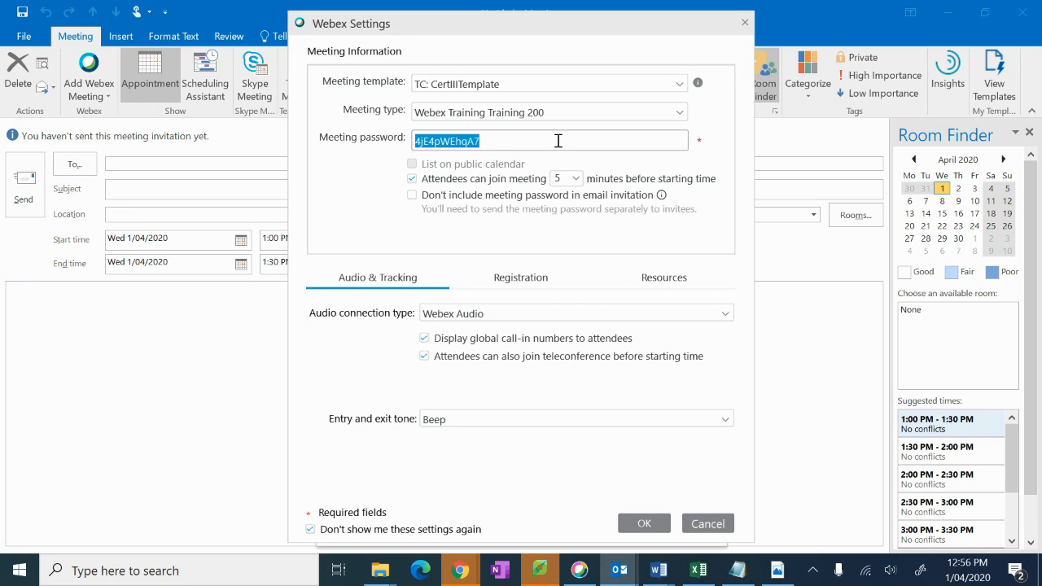
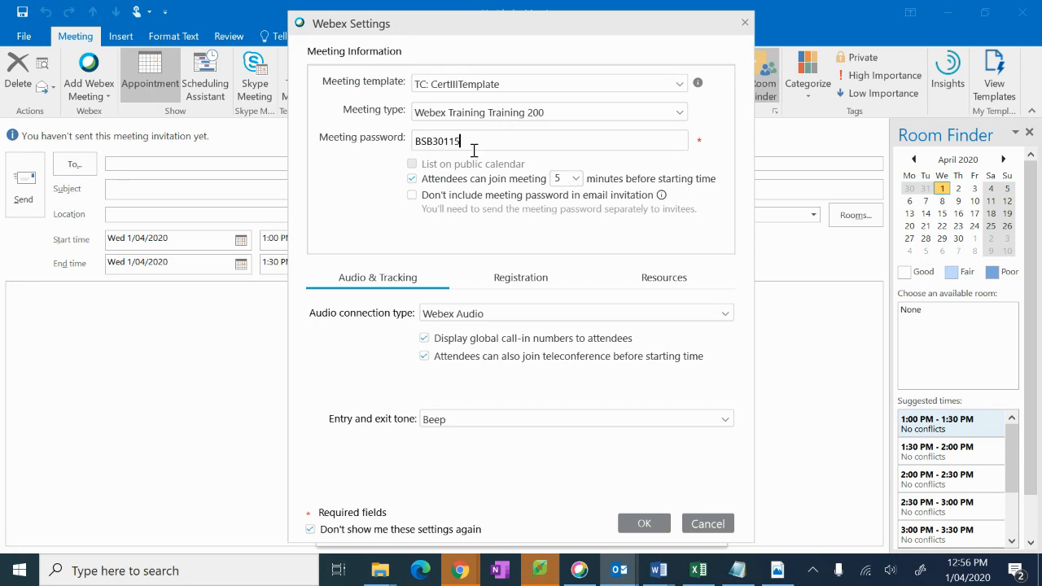
pyautogui.click(661, 529)
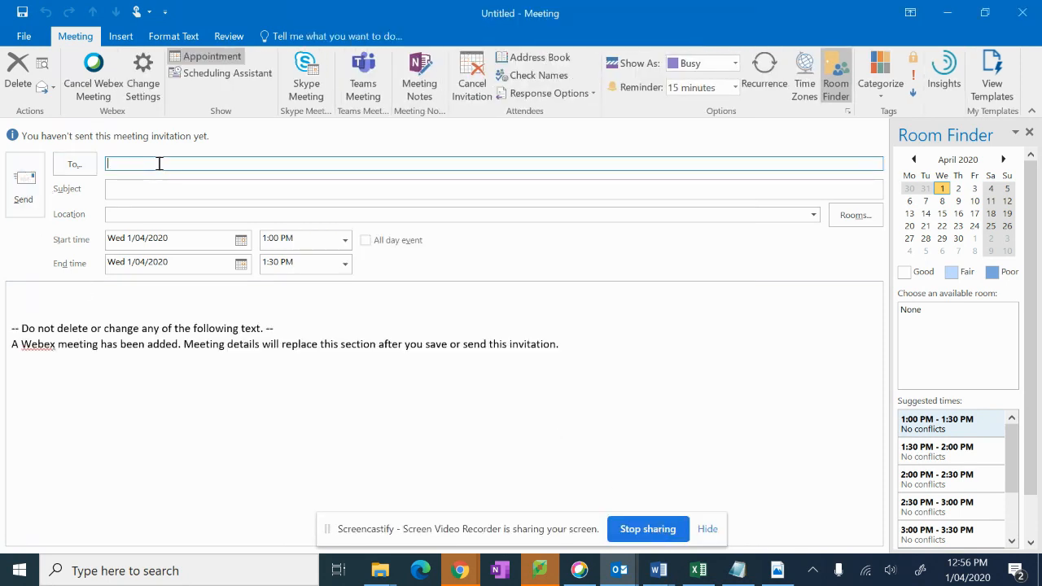
# Step: Set the meeting to Thursday 2/04/2020, starting 9:00 AM and ending 10:00 AM
pyautogui.click(241, 242)
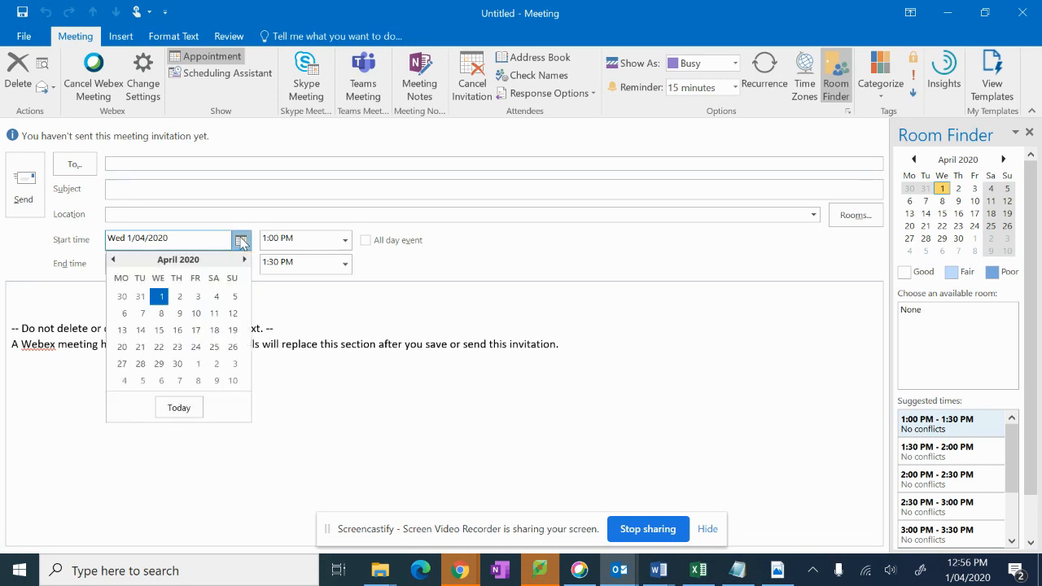
pyautogui.click(179, 299)
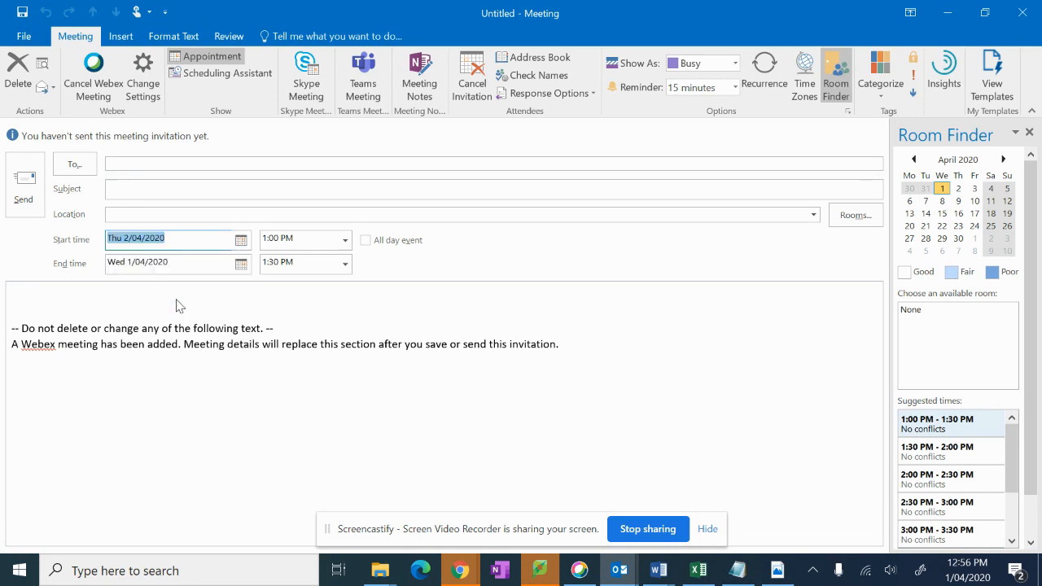
pyautogui.click(344, 240)
pyautogui.moveTo(344, 257); pyautogui.dragTo(345, 257)
pyautogui.click(324, 260)
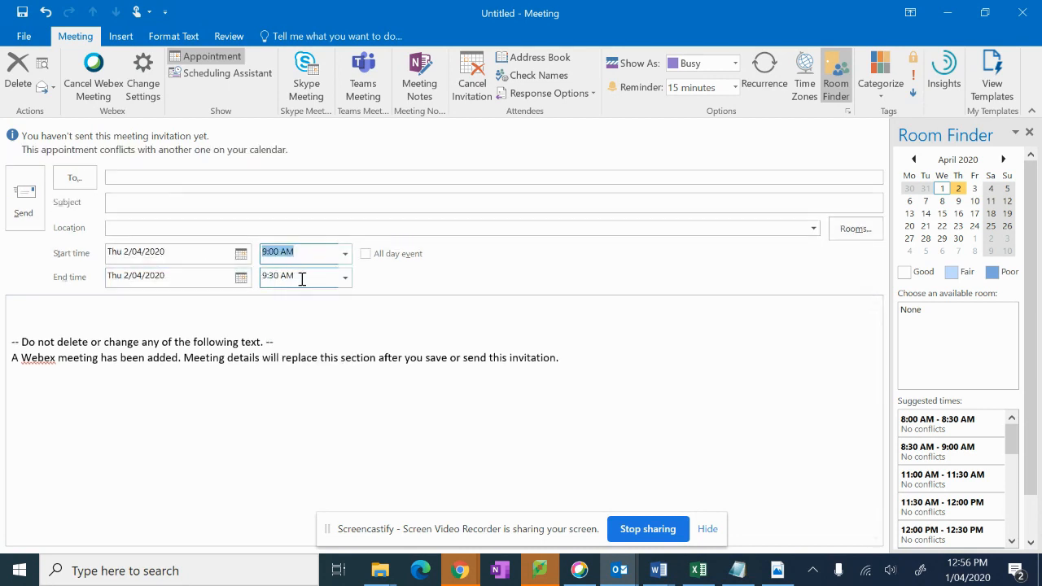
pyautogui.click(345, 278)
pyautogui.click(277, 340)
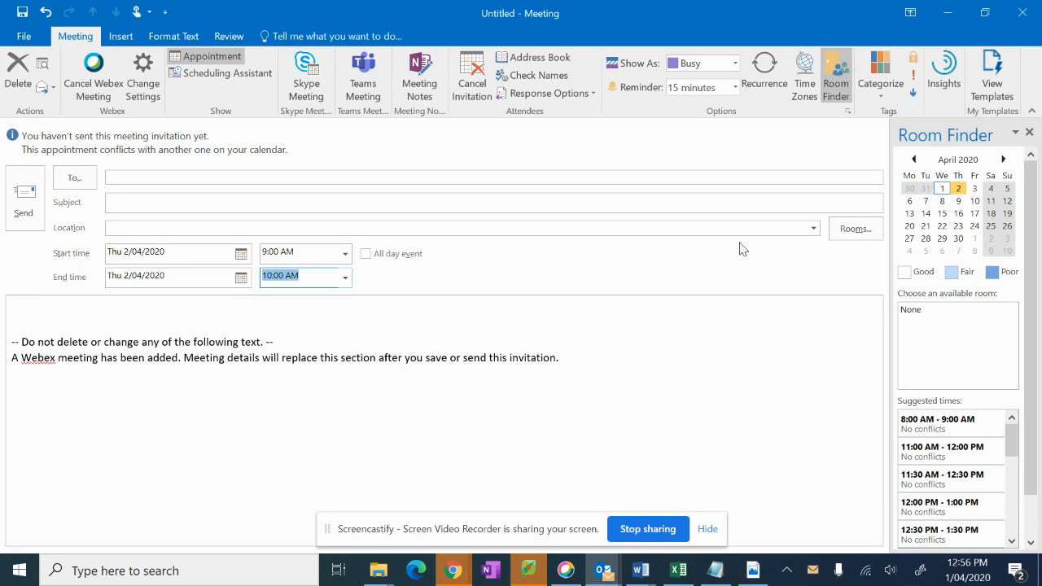
# Step: Select the student e-mails D2:D24 in Excel, then return to the meeting's recipients field
pyautogui.moveTo(684, 578)
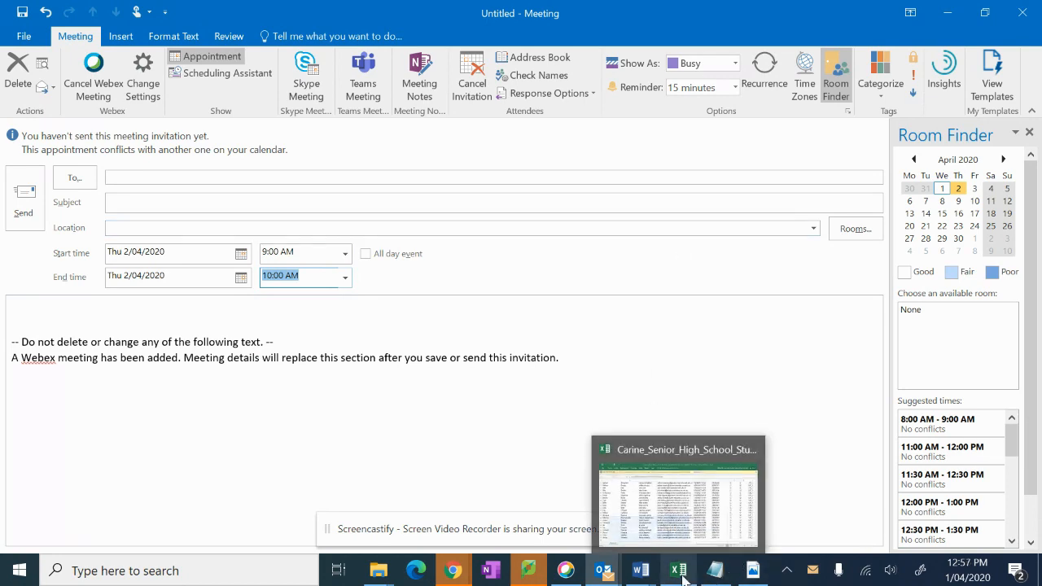
pyautogui.click(678, 496)
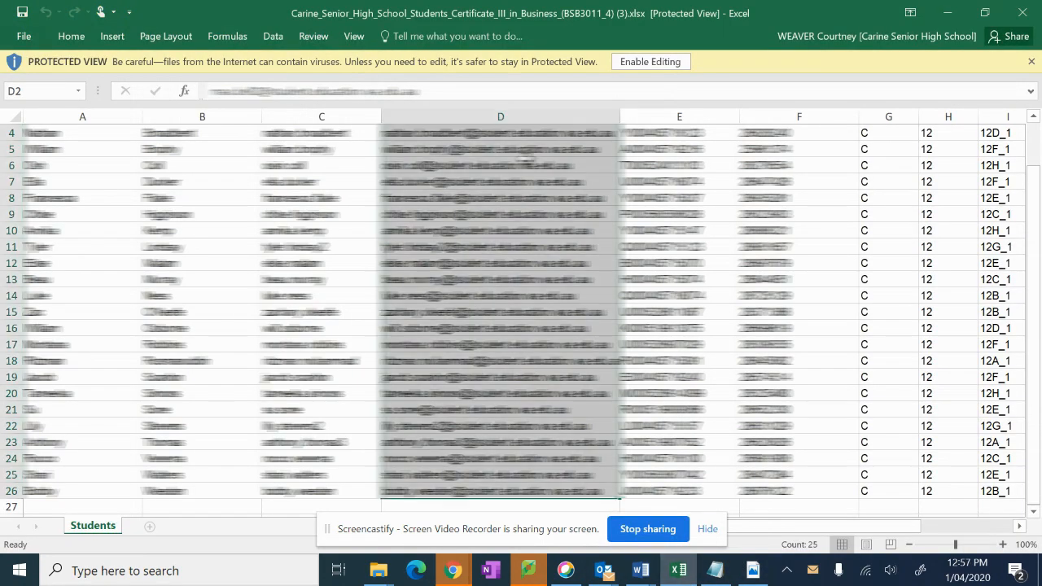
pyautogui.scroll(1, 527, 171)
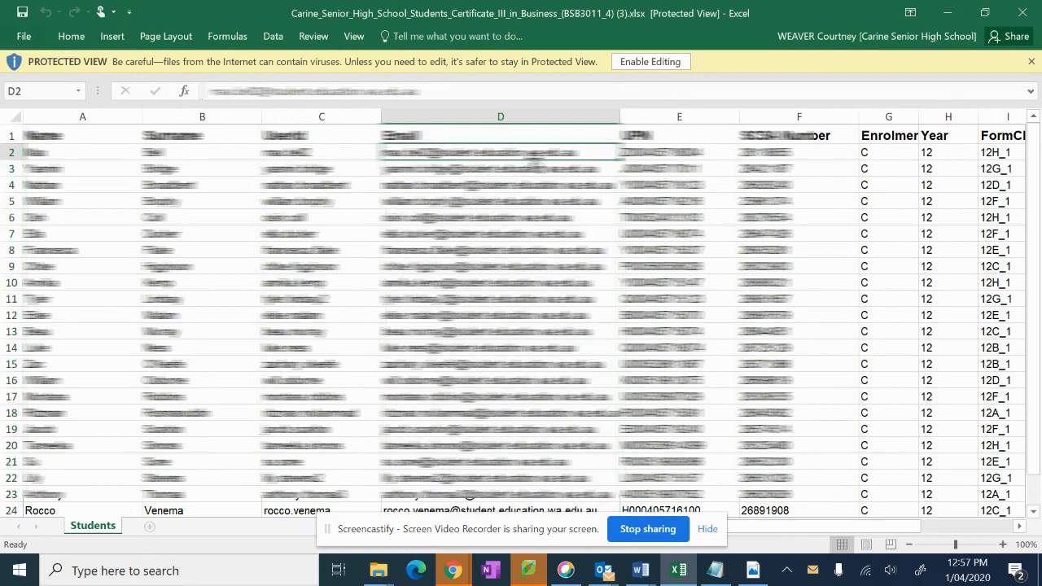
pyautogui.moveTo(535, 161); pyautogui.dragTo(554, 488)
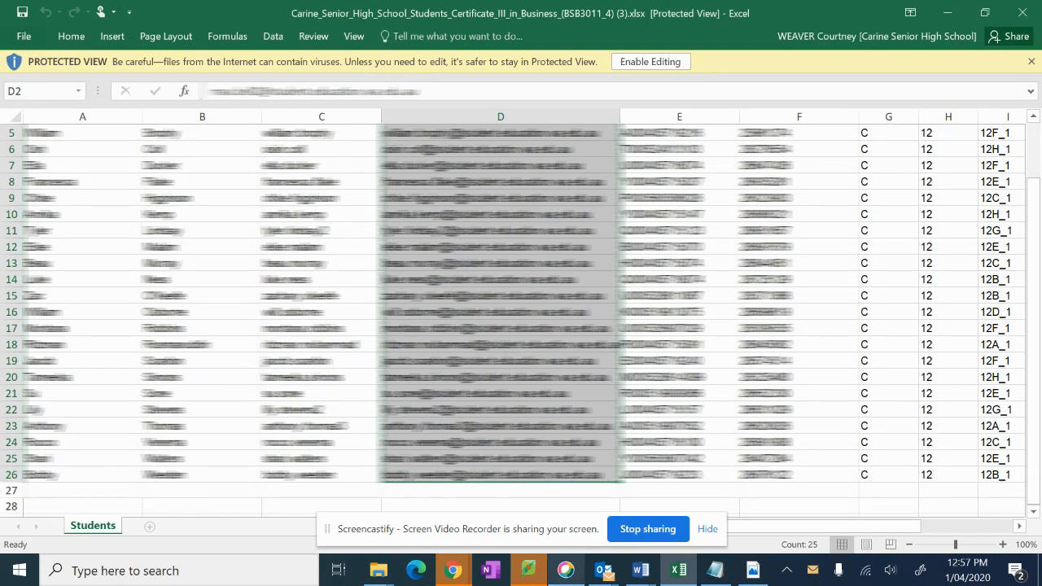
pyautogui.click(603, 570)
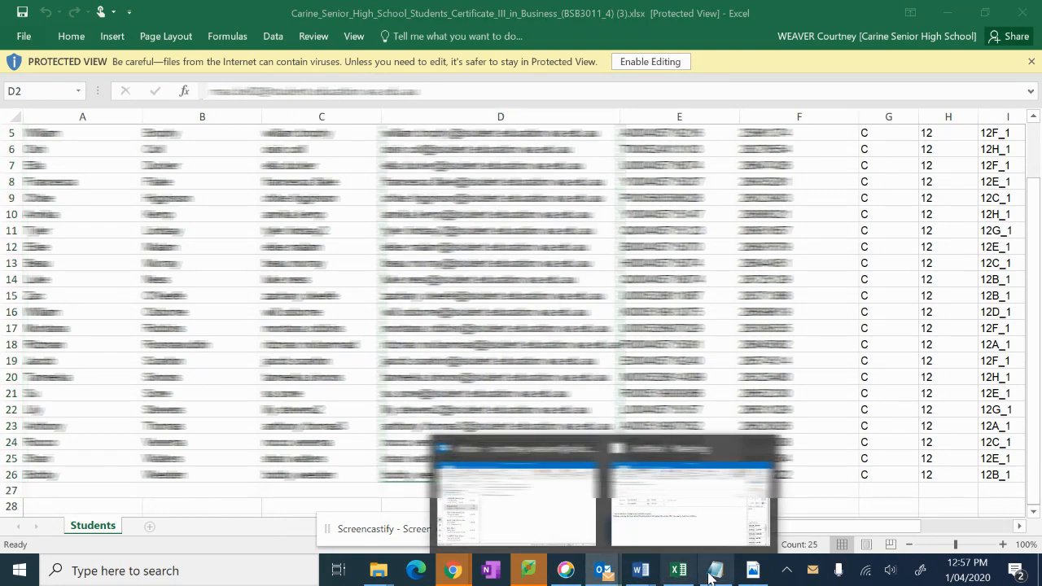
pyautogui.click(689, 503)
pyautogui.click(152, 174)
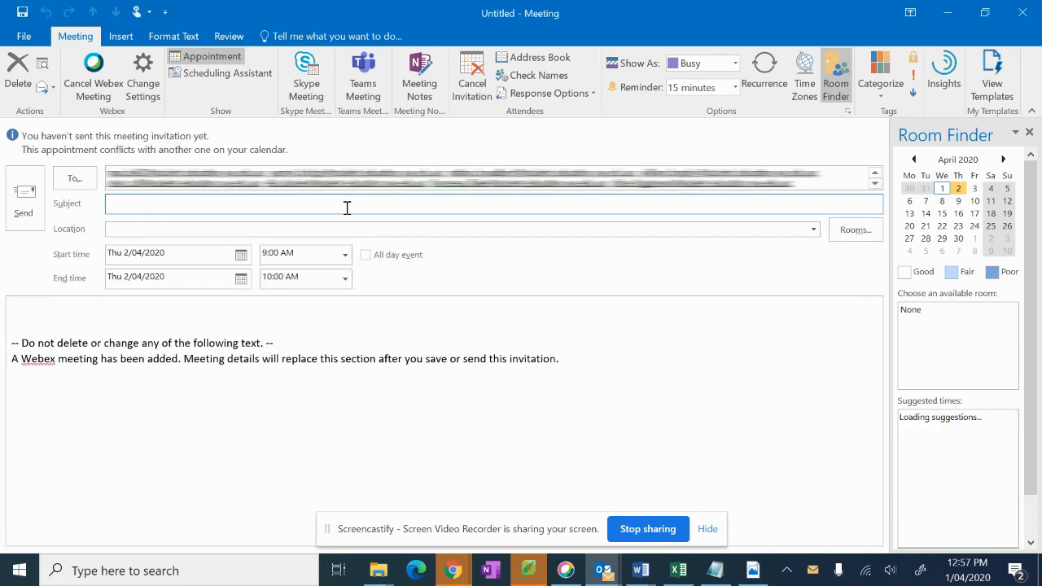
# Step: Enter subject 'Certificate III Business Knowledge Question Discussion' and location 'Webex Training'
pyautogui.write('Certificate III Business Knowledge Question Discussion')
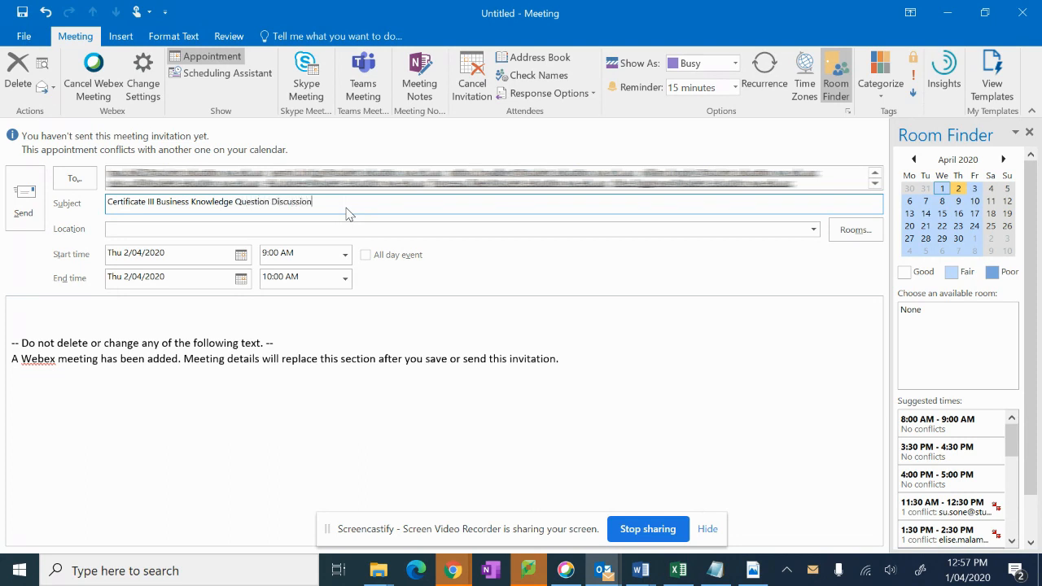
pyautogui.click(191, 230)
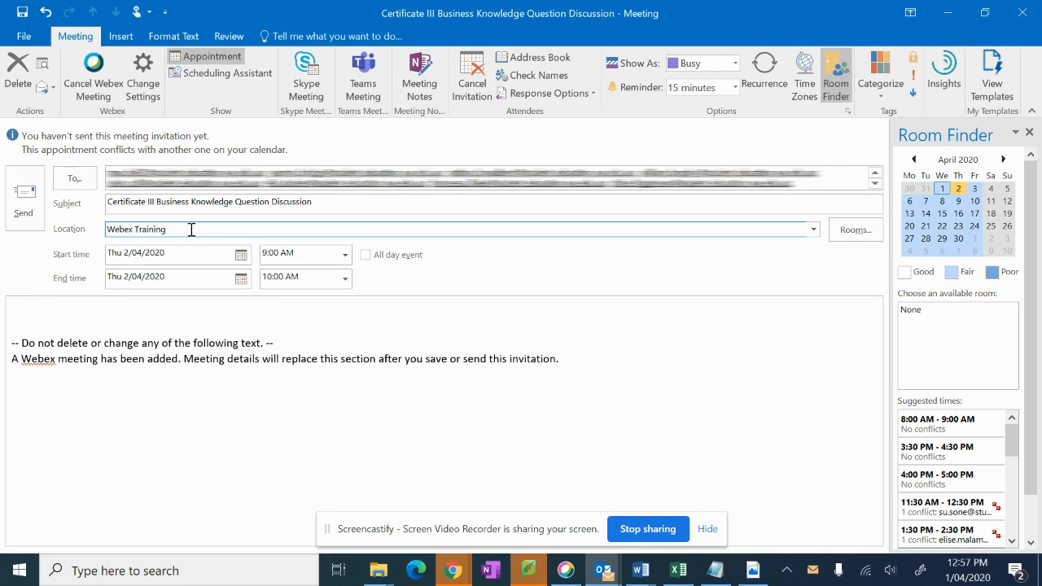
pyautogui.click(104, 303)
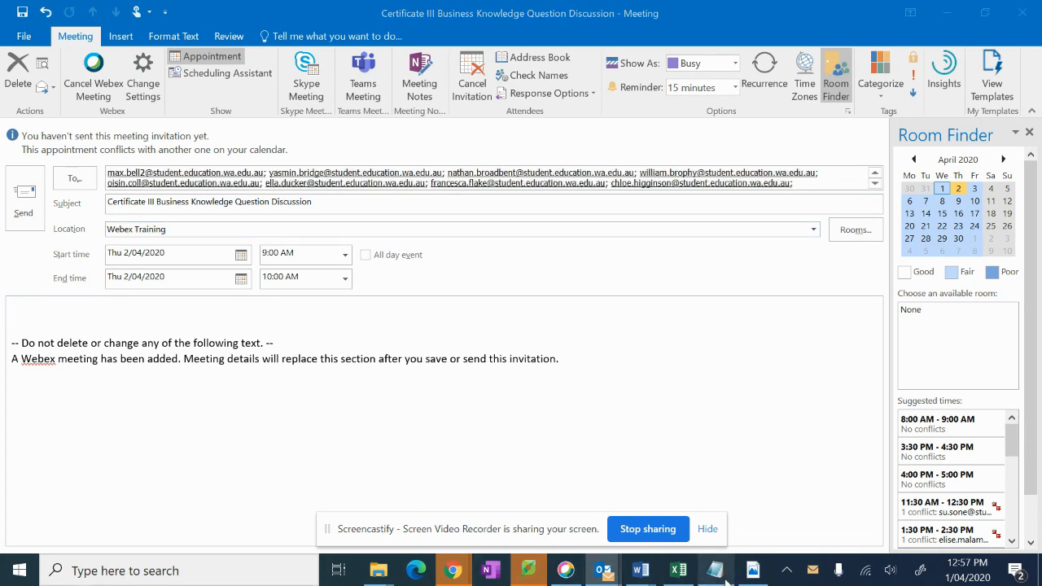
pyautogui.click(723, 575)
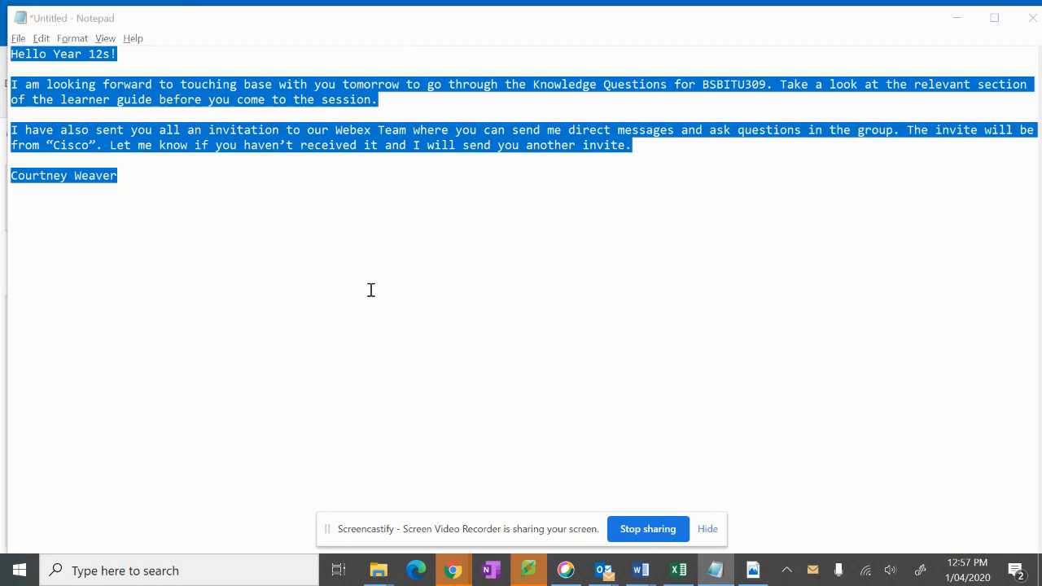
# Step: Paste the Year 12 message copied from Notepad into the invitation body
pyautogui.hotkey('alt', 'Tab')
pyautogui.write('Hello Year 12s!  I am looking forward to touching base with you tomorrow to go through the Knowledge Questions for BSBITU309. Take a look at the relevant section of the learner guide before you come to the session.  I have also sent you all an invitation to our Webex Team where you can send me direct messages and ask questions in the group. The invite will be from "Cisco". Let me know if you haven’t received it and I will send you another invite.  Courtney Weaver')
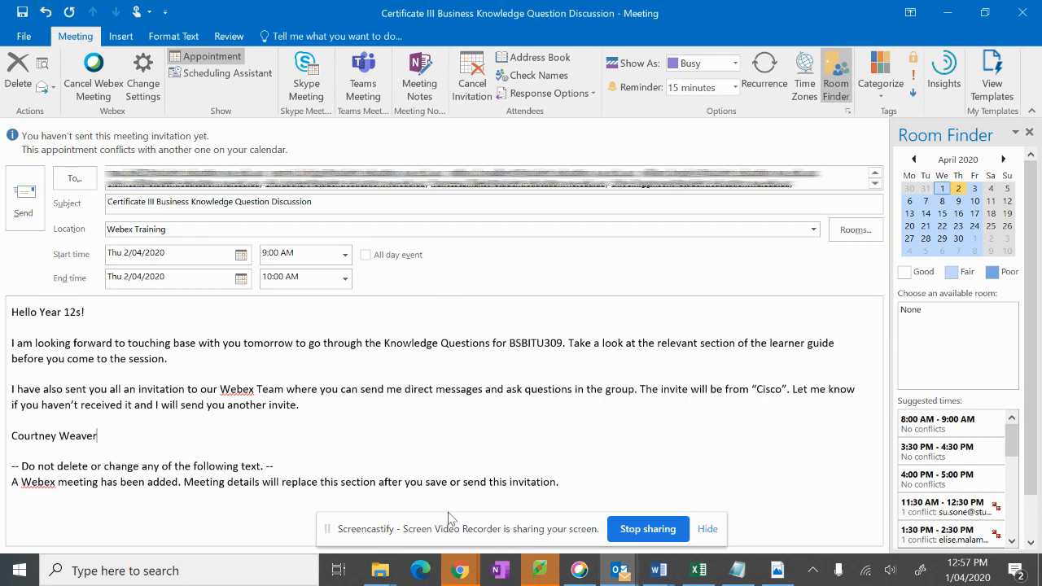
pyautogui.click(625, 572)
# Step: Open Thursday's Certificate III meeting from the Calendar week view
pyautogui.click(549, 516)
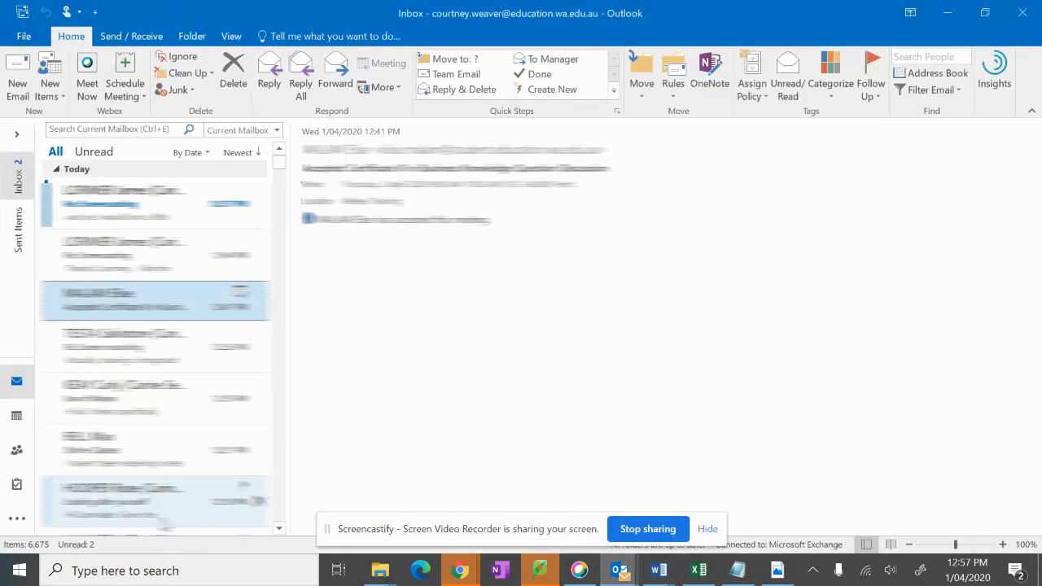
pyautogui.click(14, 419)
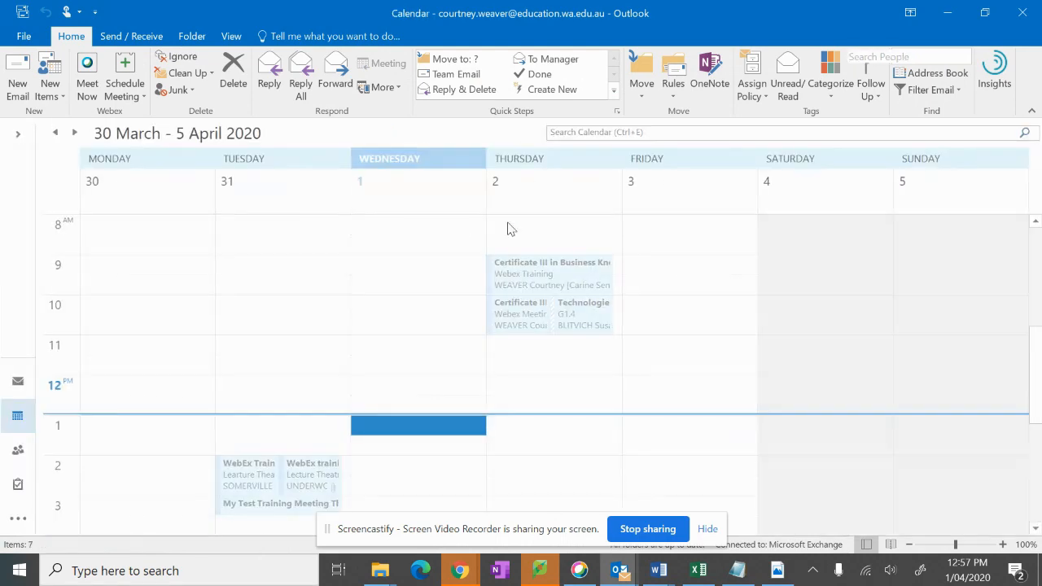
pyautogui.doubleClick(519, 279)
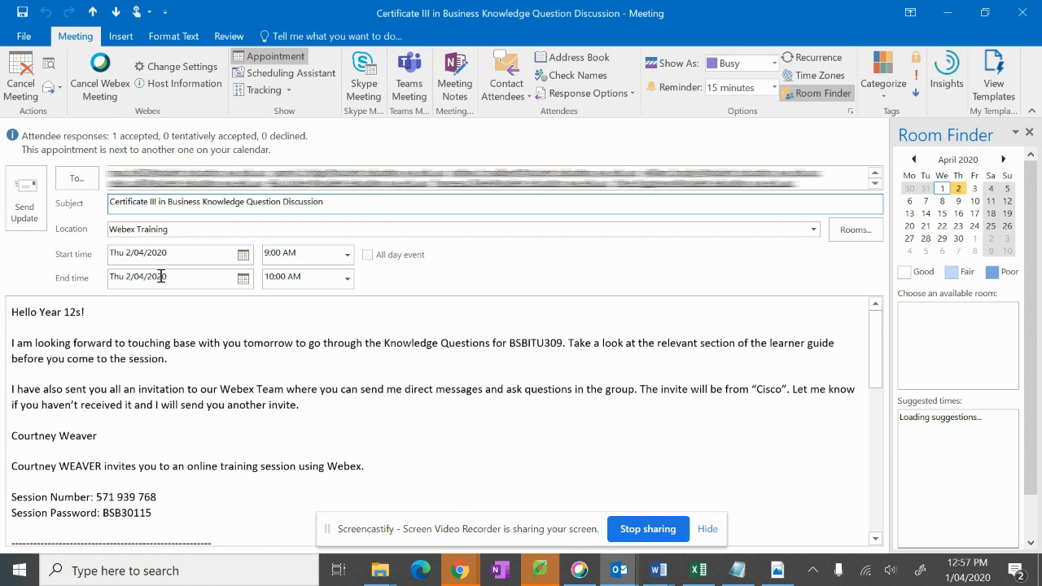
# Step: Review the session number and password lines in the invitation's Webex details
pyautogui.scroll(-1, 38, 467)
pyautogui.moveTo(155, 473); pyautogui.dragTo(3, 457)
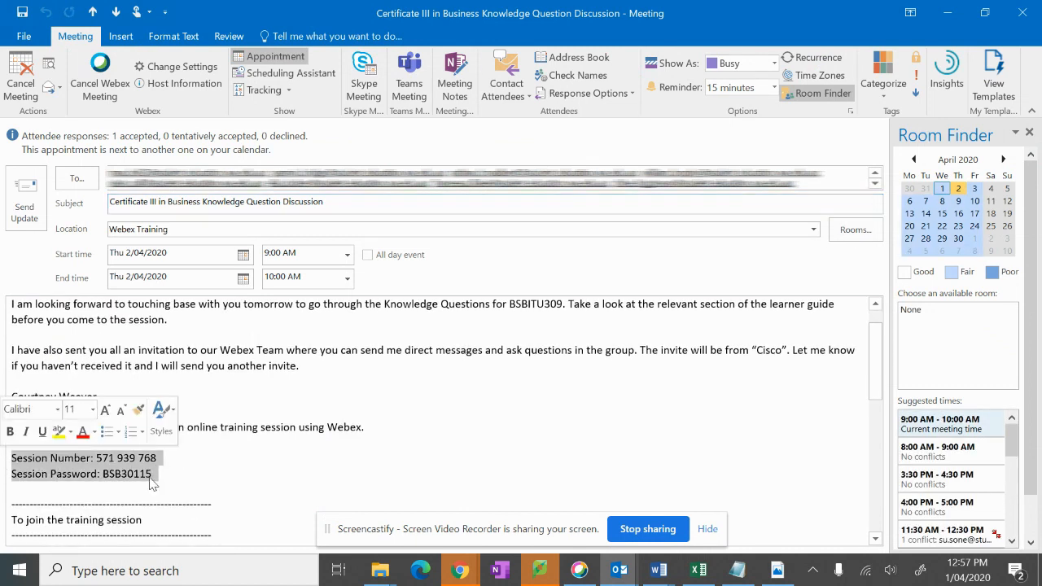
pyautogui.click(122, 474)
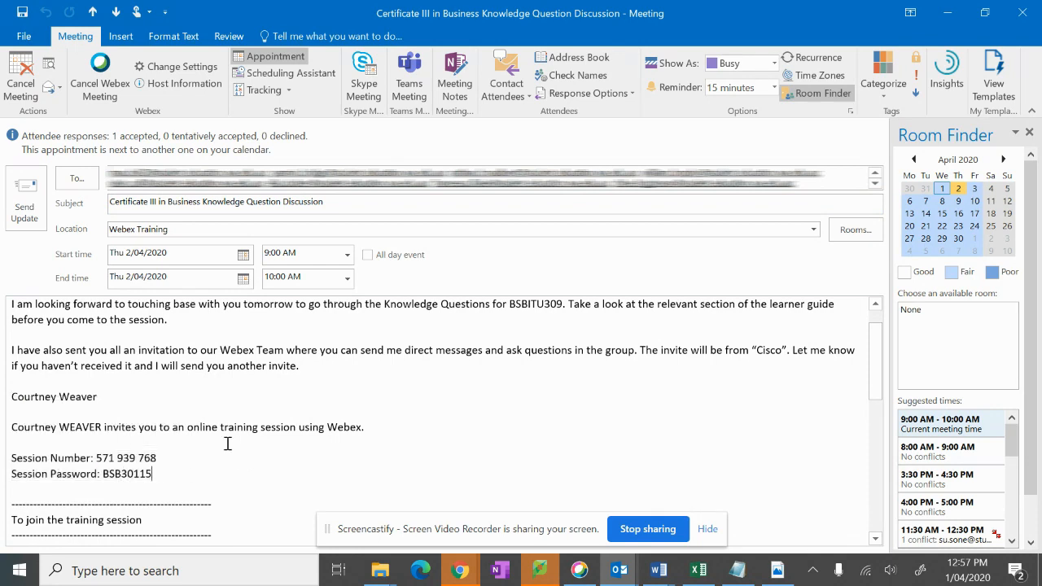
pyautogui.scroll(-2, 225, 437)
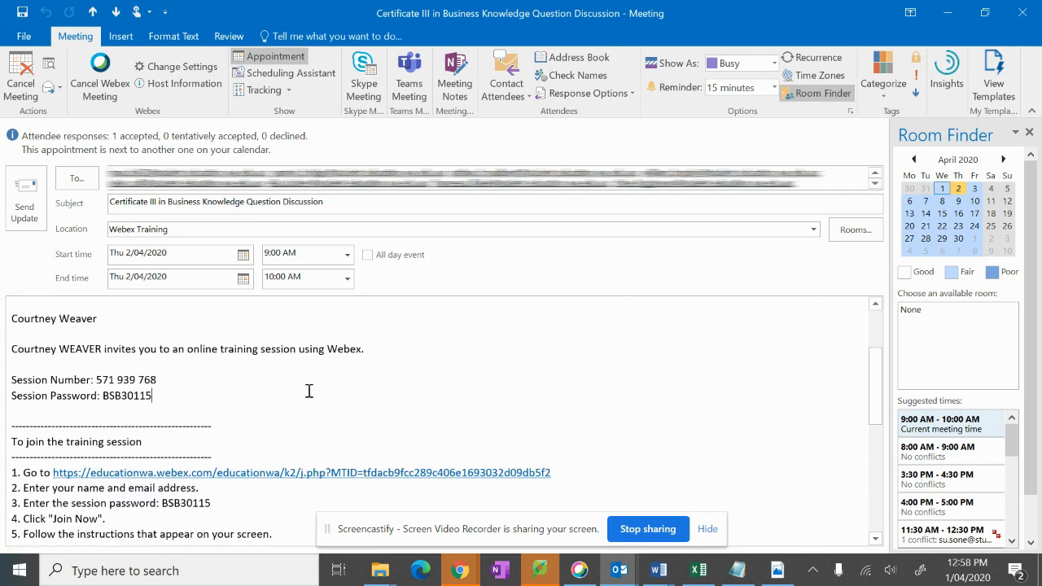
pyautogui.scroll(-3, 309, 392)
pyautogui.scroll(5, 310, 392)
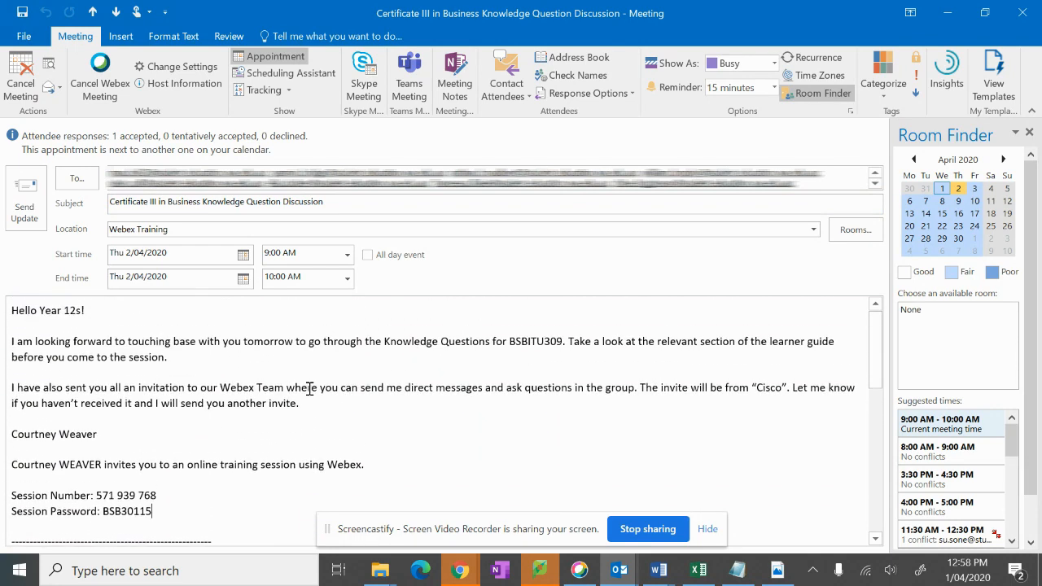